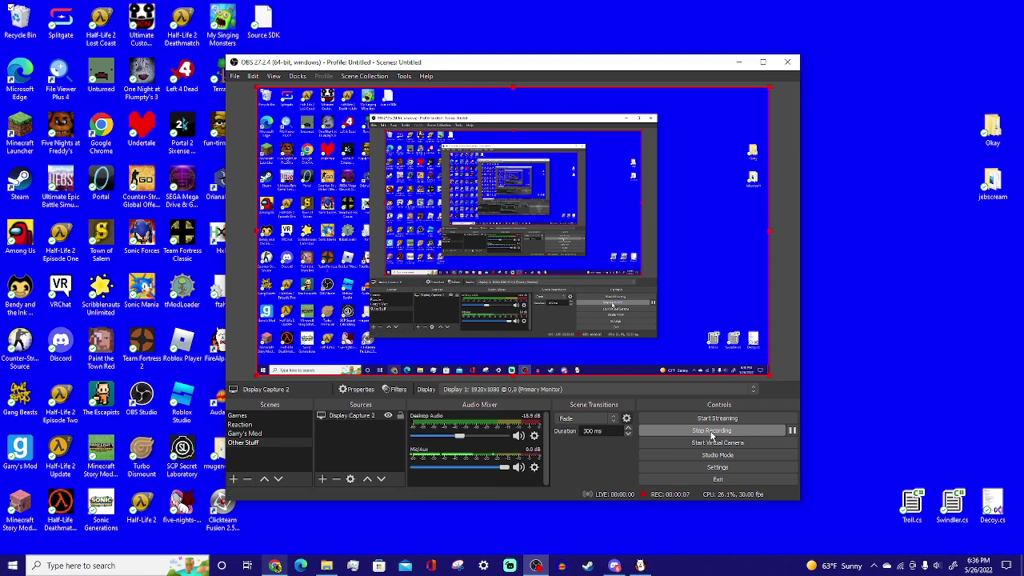
Deselect the Display Capture 2 source in the OBS preview.
click(786, 235)
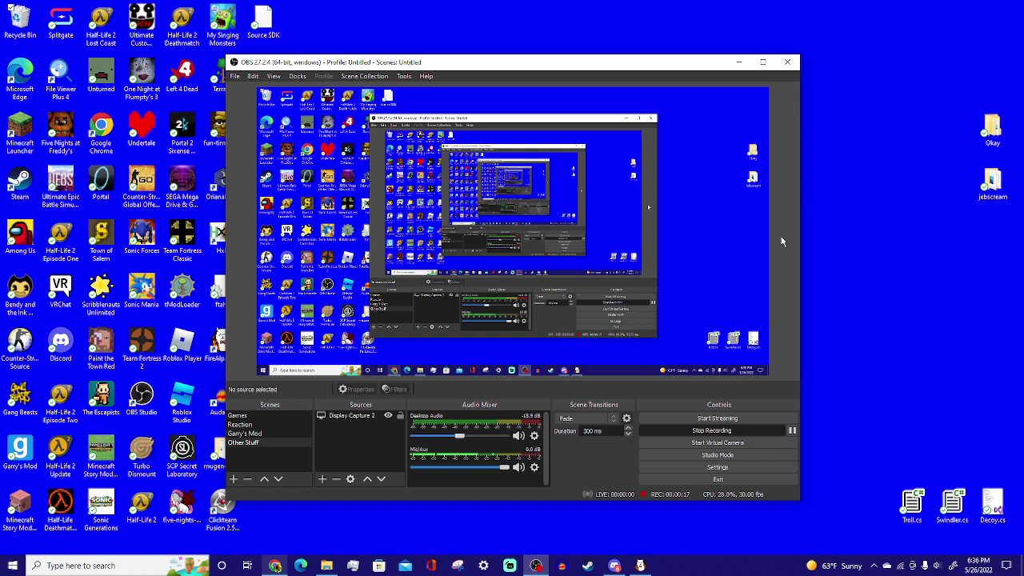
Expand the Assets list under Version 2.7.0-rc2 on the CrowdedMod releases page.
click(275, 566)
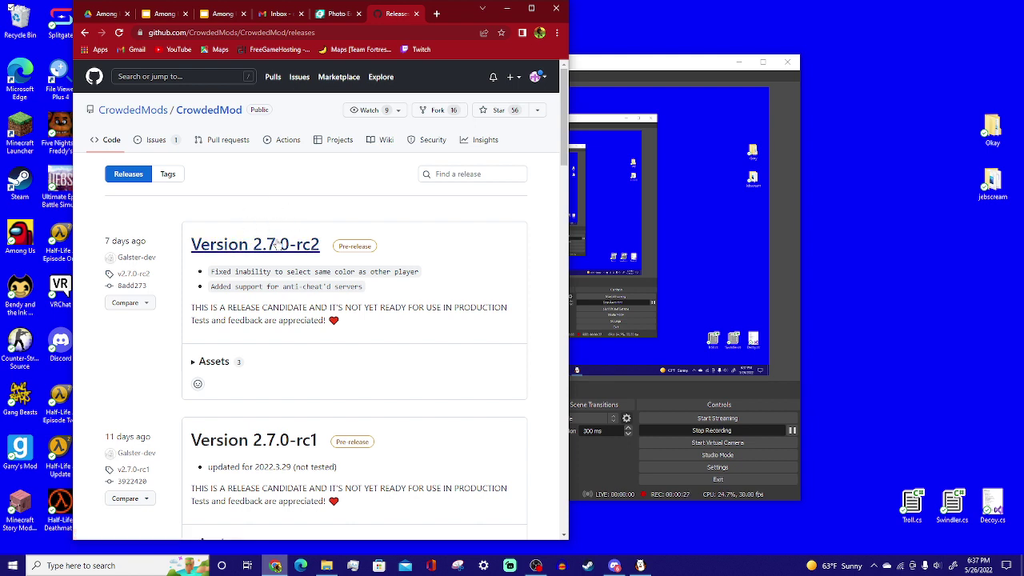
click(195, 364)
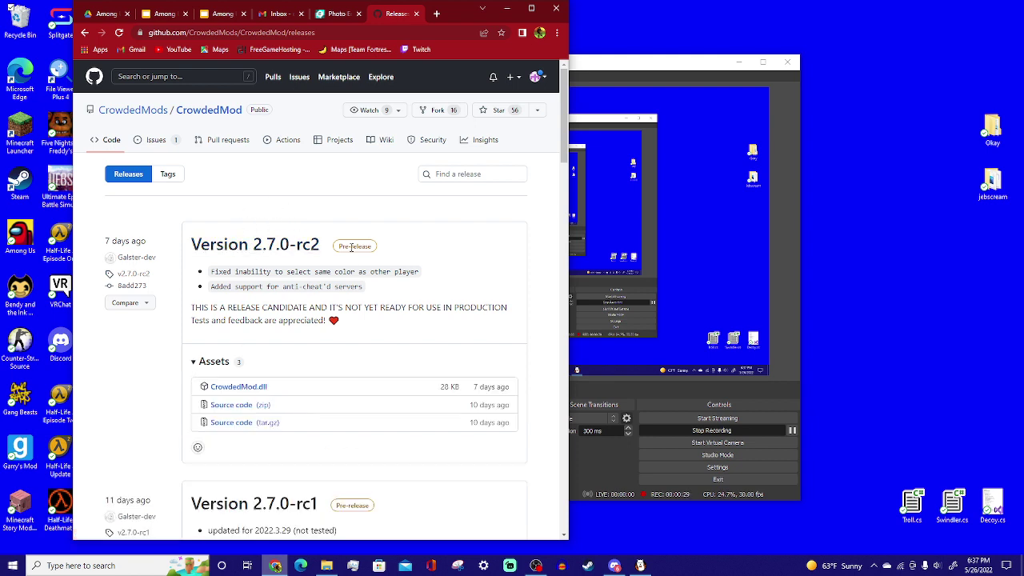
triple_click(350, 247)
click(401, 248)
Attempt the CrowdedMod.dll download, check its link options, and re-expand the assets list.
click(256, 389)
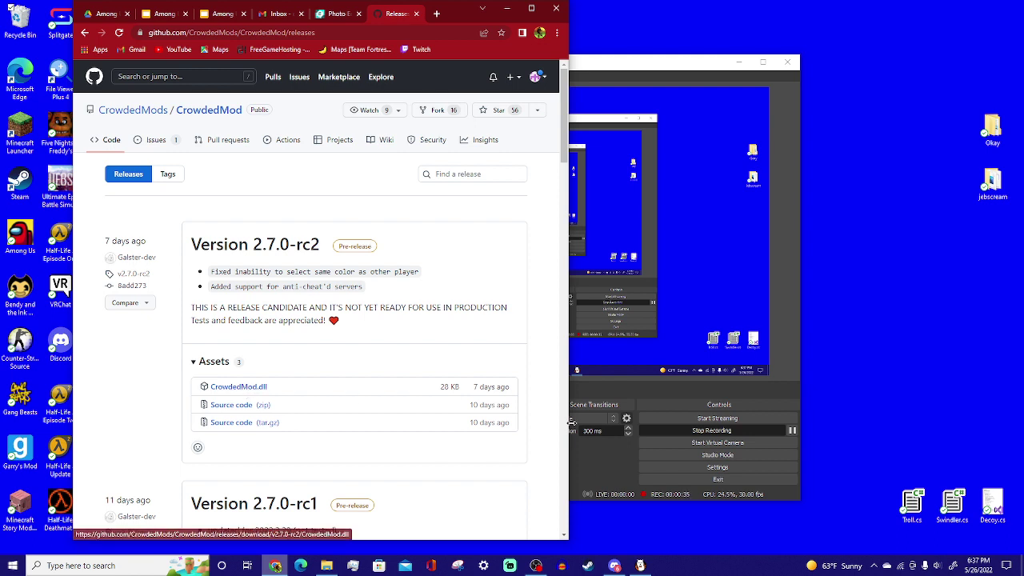
click(608, 454)
key(alt+Tab)
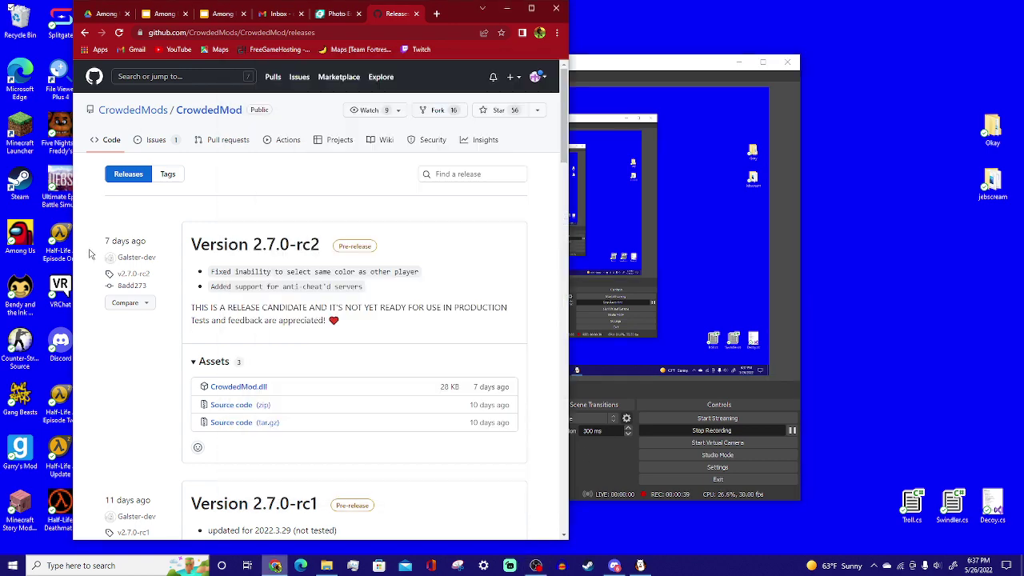
right_click(257, 387)
click(349, 368)
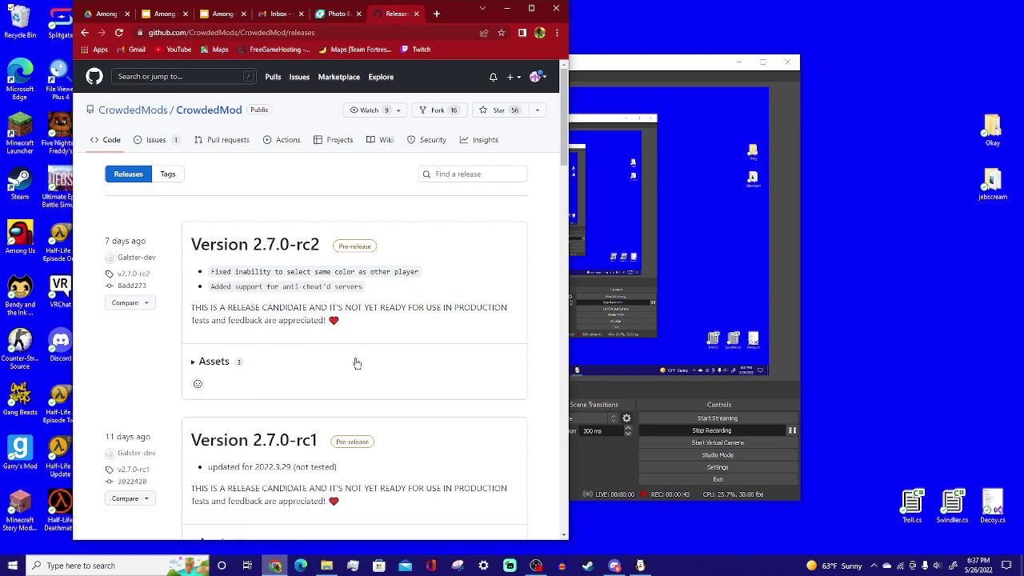
click(355, 361)
click(607, 459)
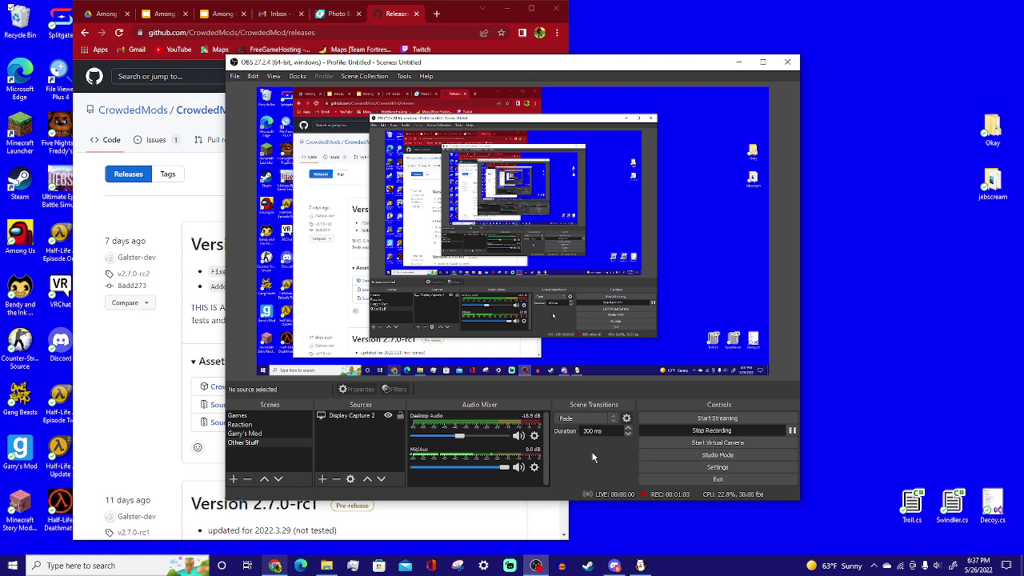
Download CrowdedMod.dll from the 2.7.0-rc2 assets and choose Keep despite the download warning.
click(123, 388)
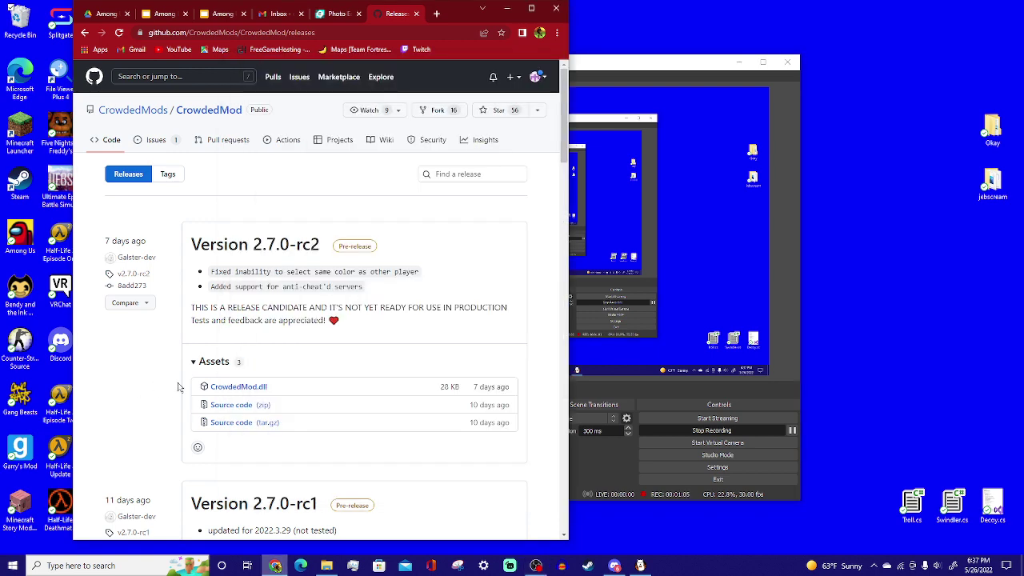
click(242, 391)
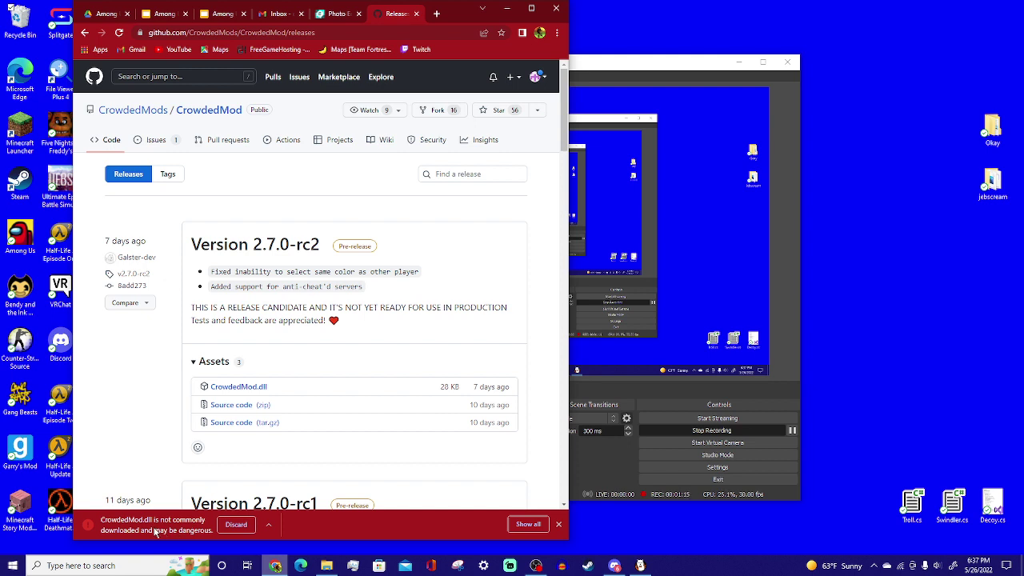
click(267, 528)
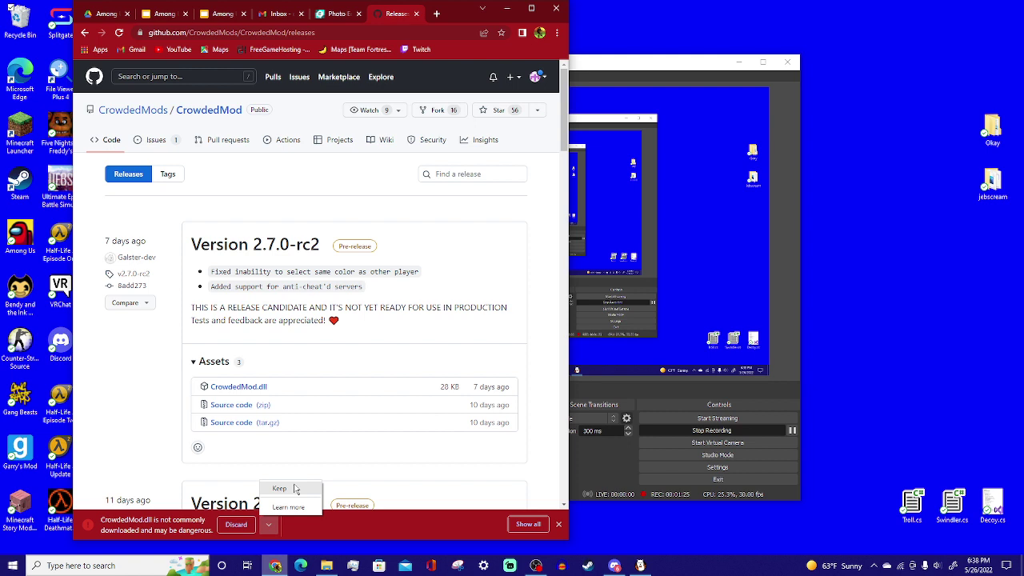
click(270, 528)
click(272, 532)
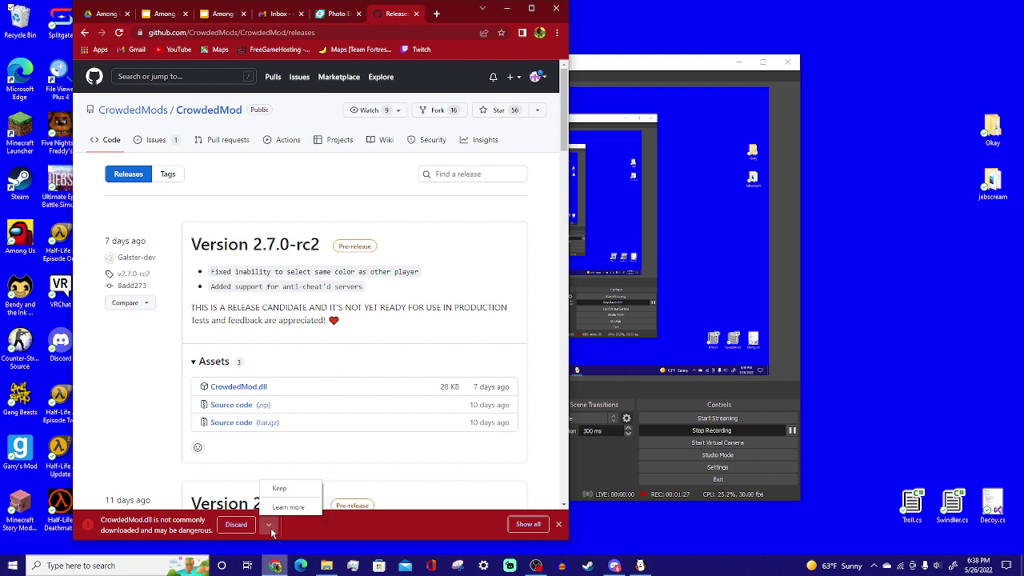
click(293, 489)
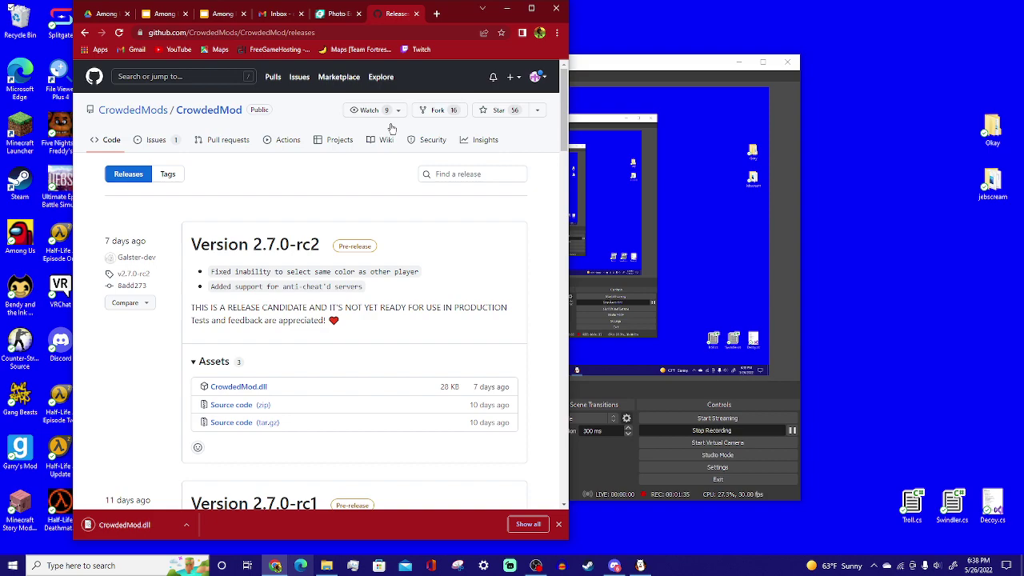
Drag CrowdedMod.dll from the Downloads folder onto the desktop.
click(507, 8)
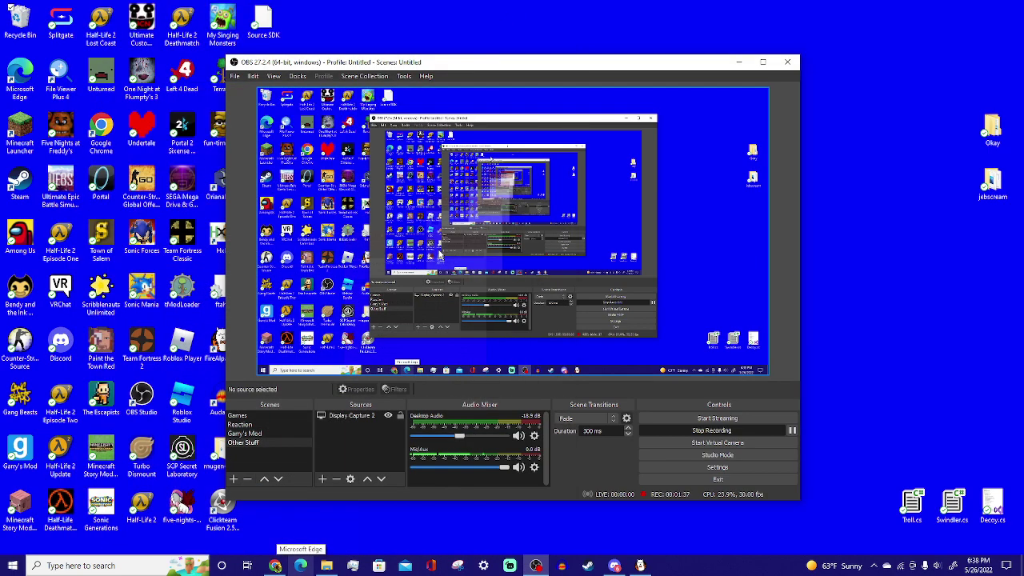
click(327, 566)
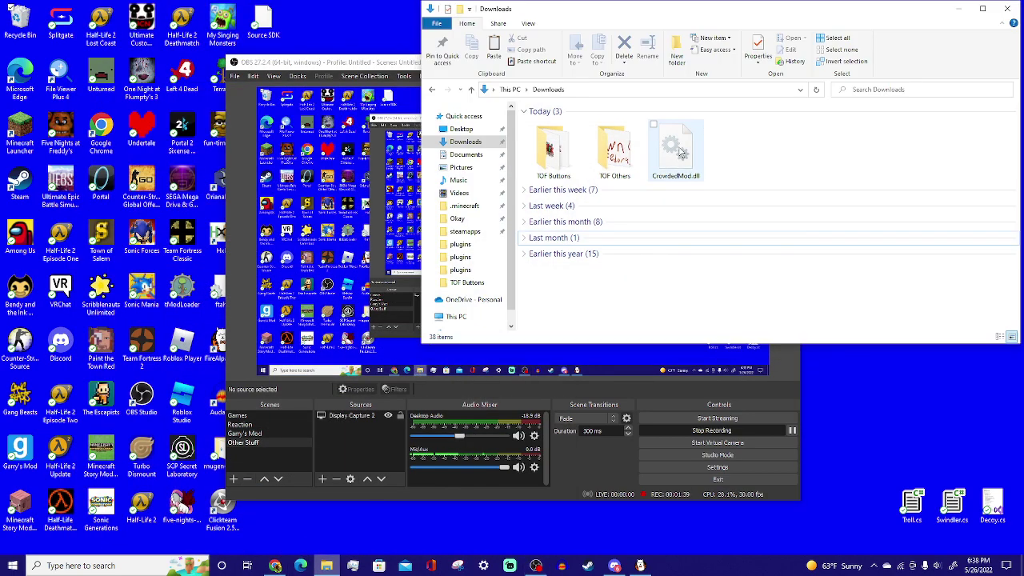
mouse_move(674, 144)
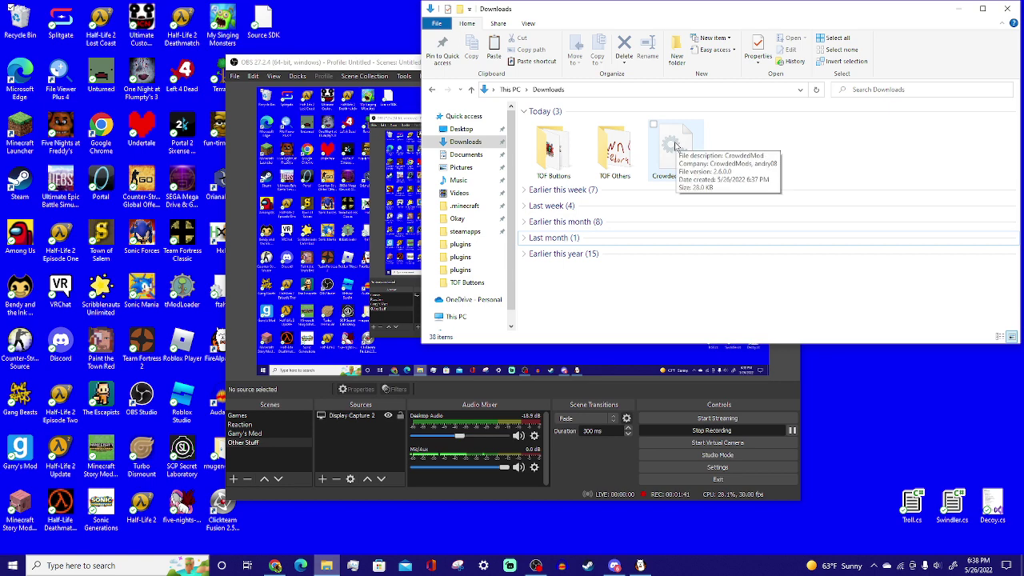
mouse_move(674, 145)
mouse_down()
mouse_move(682, 199)
mouse_move(812, 424)
mouse_up()
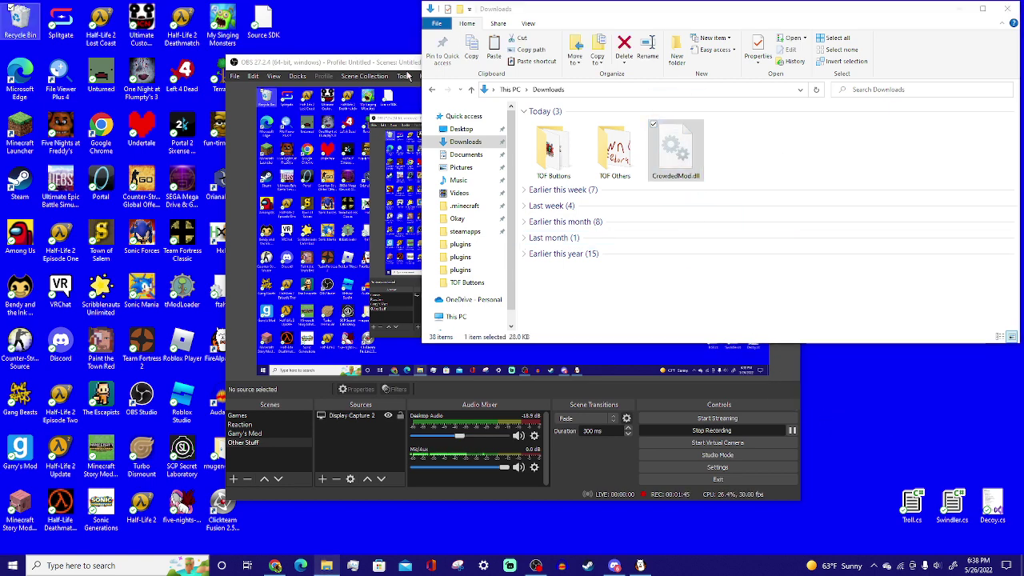
click(408, 75)
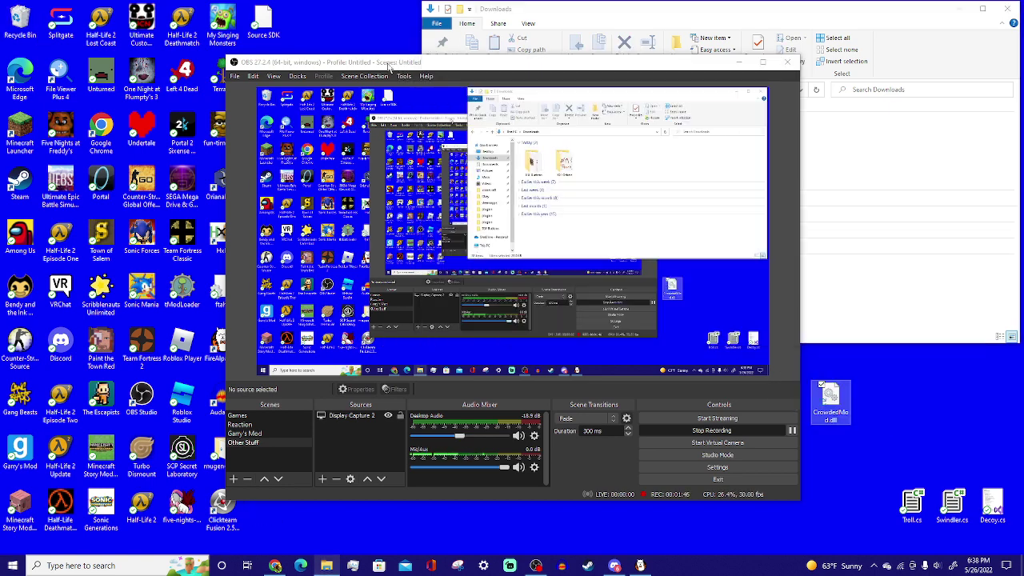
click(736, 66)
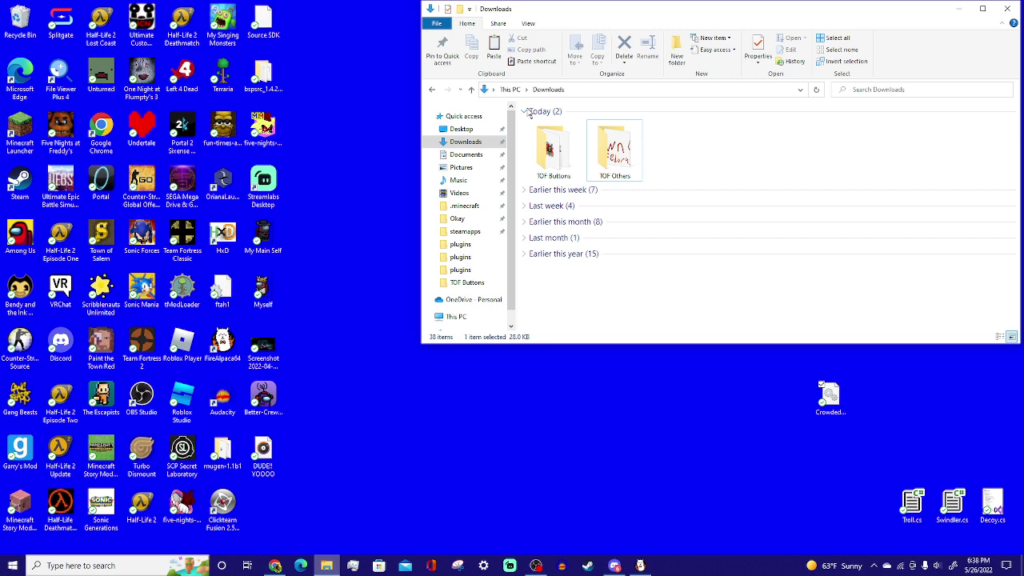
Navigate to steamapps > common > Among Us - TownOfUs > BepInEx > plugins.
click(463, 232)
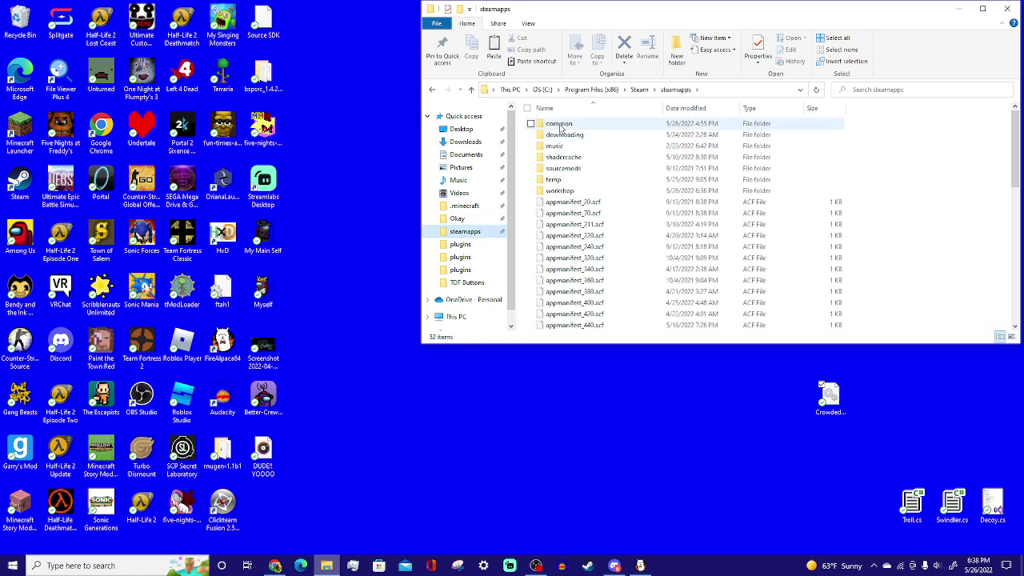
double_click(561, 128)
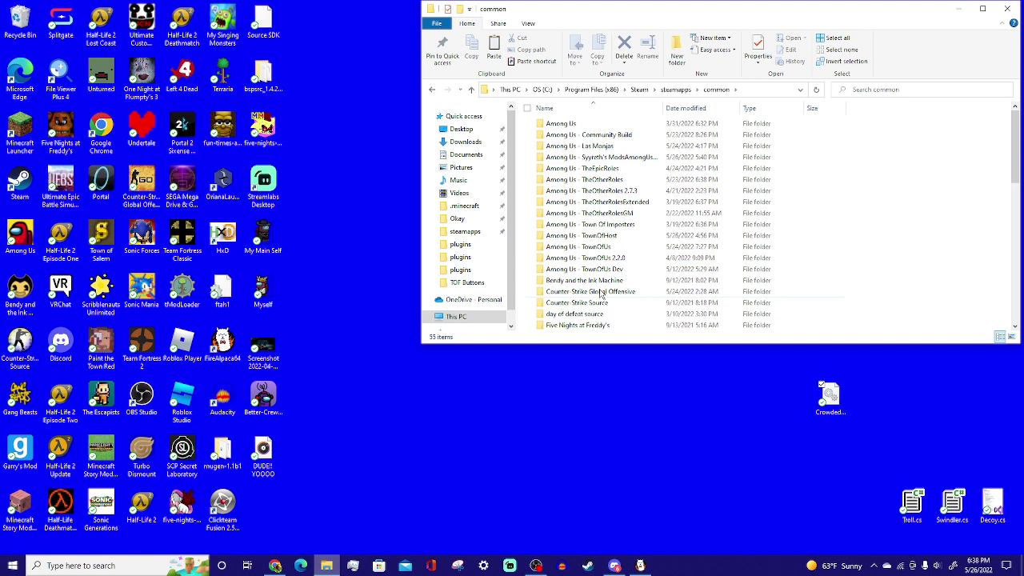
double_click(608, 247)
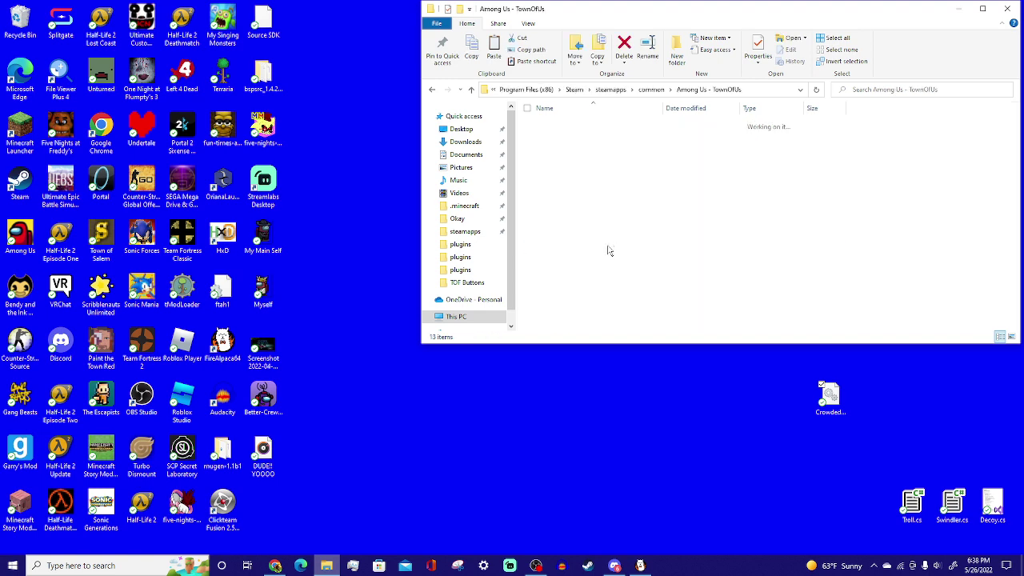
double_click(557, 135)
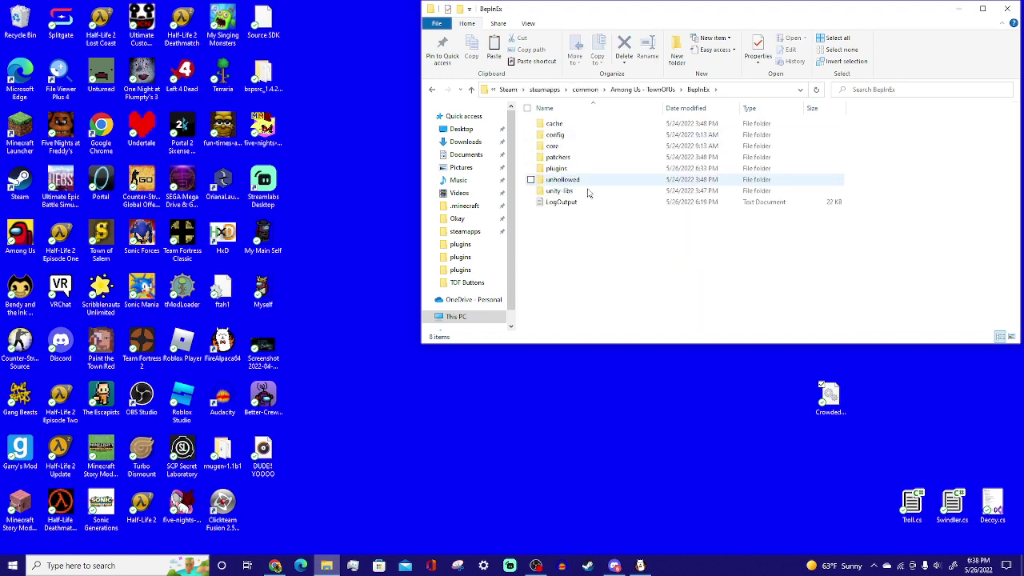
double_click(583, 176)
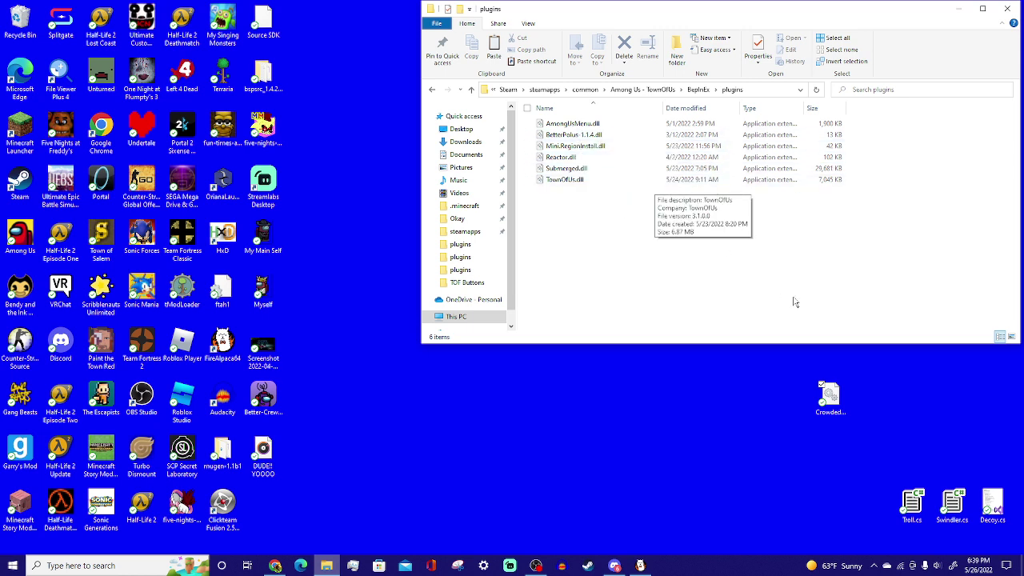
Drag CrowdedMod.dll from the desktop into the plugins folder.
click(835, 397)
drag(834, 398, 647, 272)
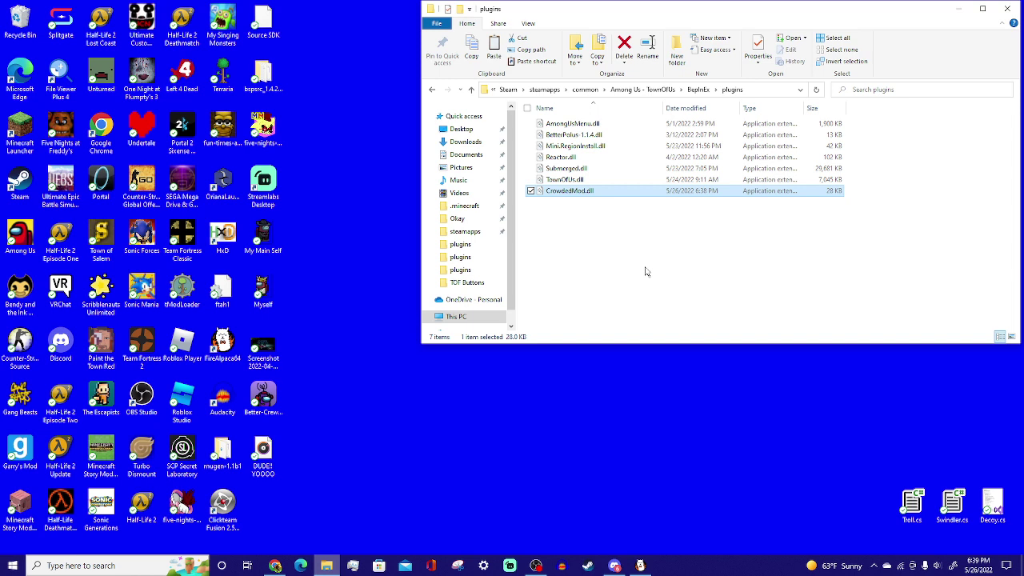
click(647, 272)
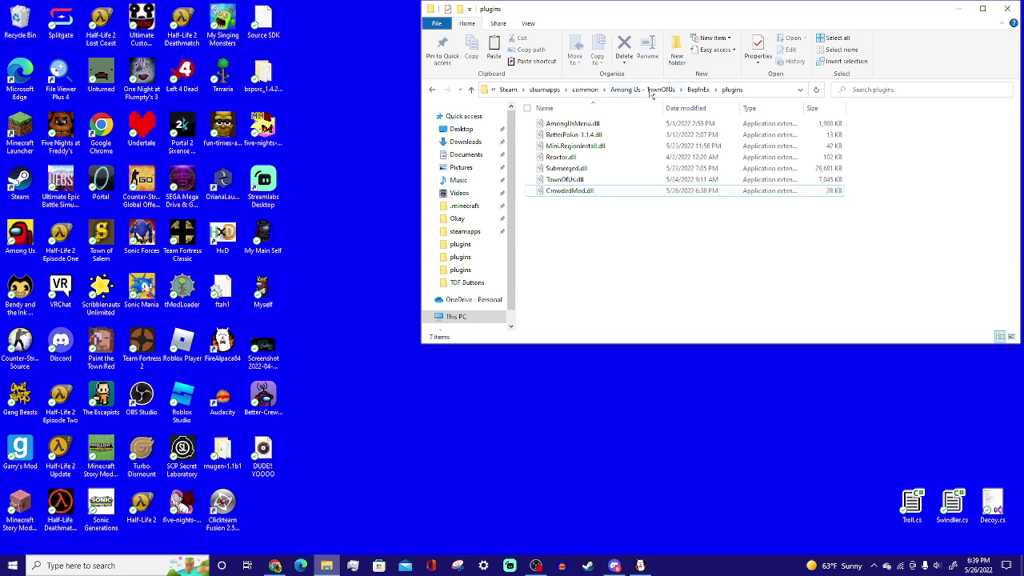
Return to the Among Us - TownOfUs folder and launch the Among Us application.
click(649, 90)
click(563, 159)
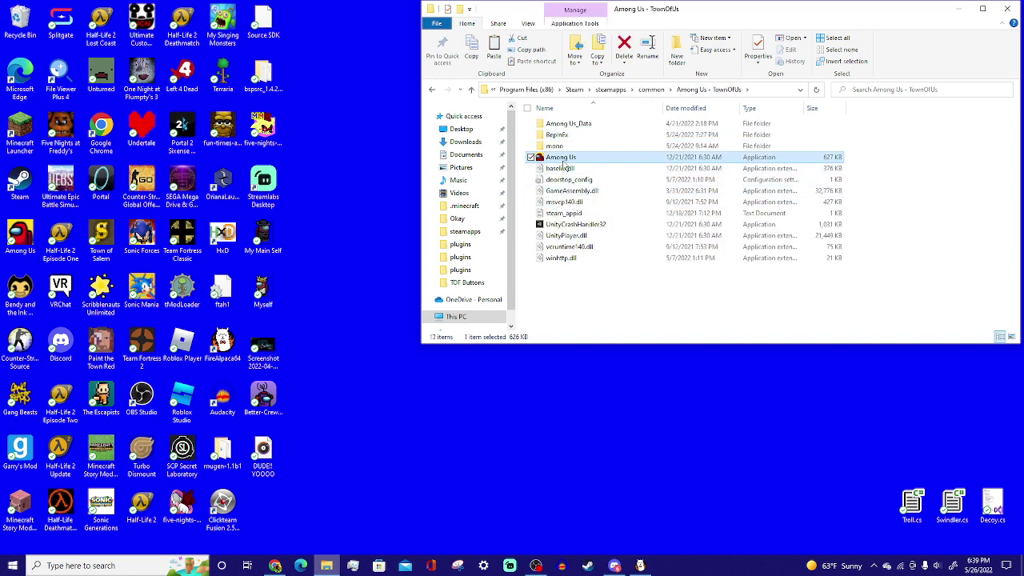
click(660, 317)
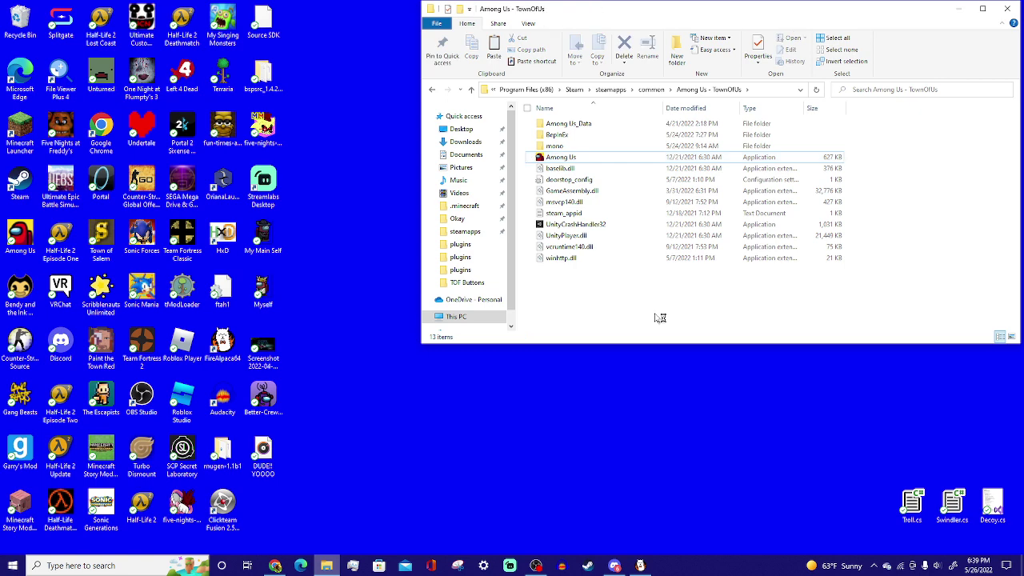
click(661, 361)
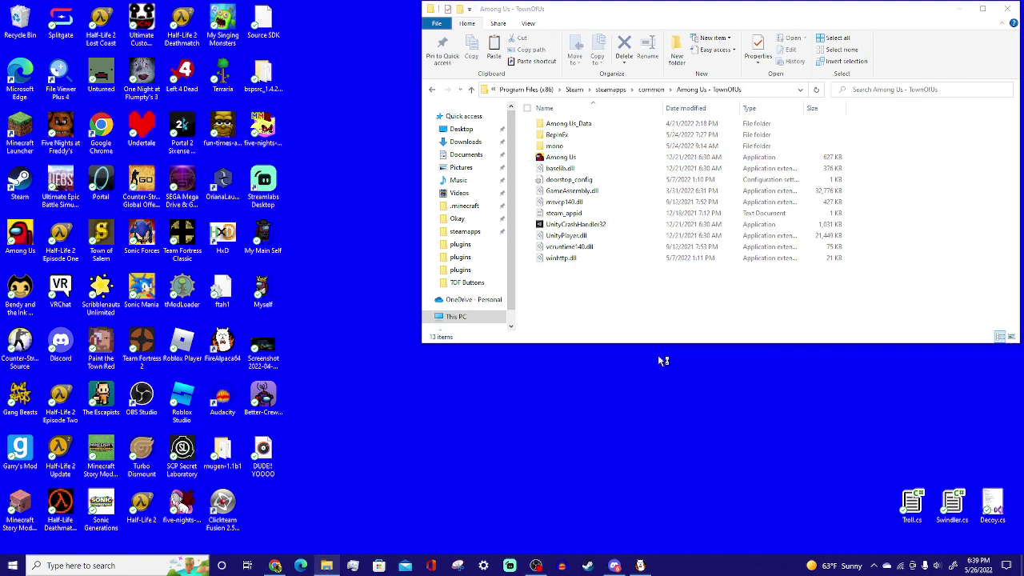
click(957, 8)
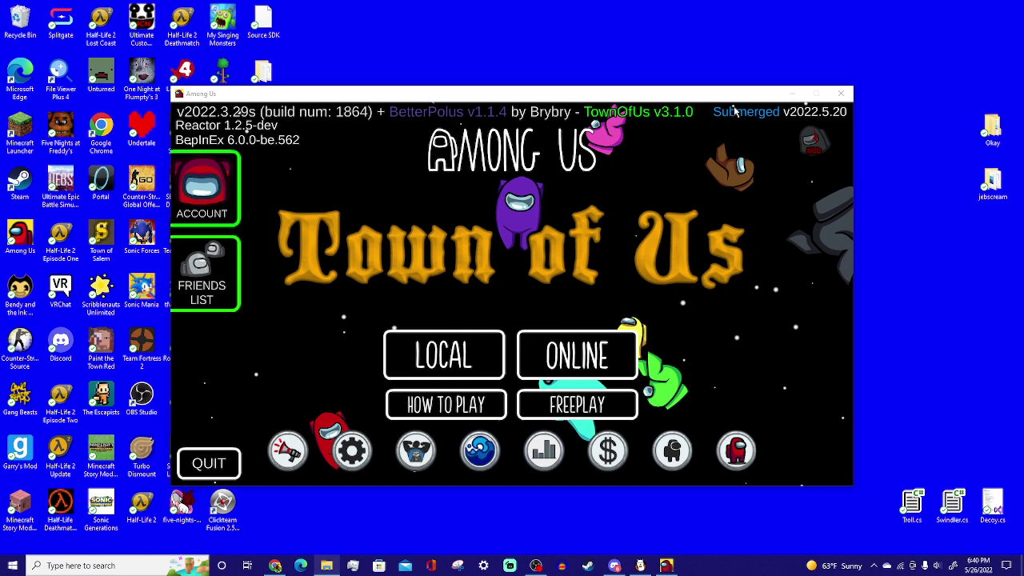
Start creating an online game and set Max Players to 127.
click(603, 353)
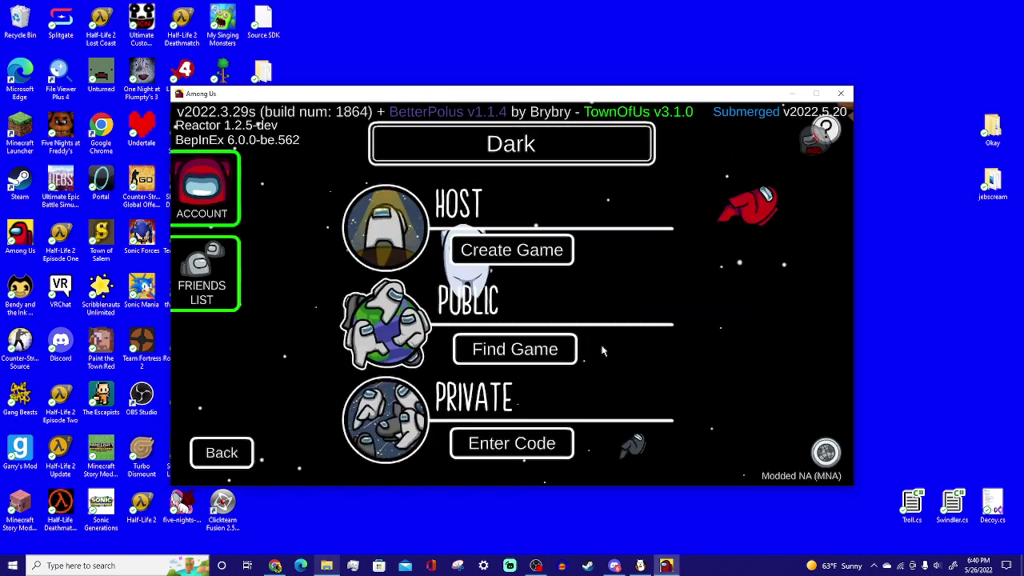
click(528, 253)
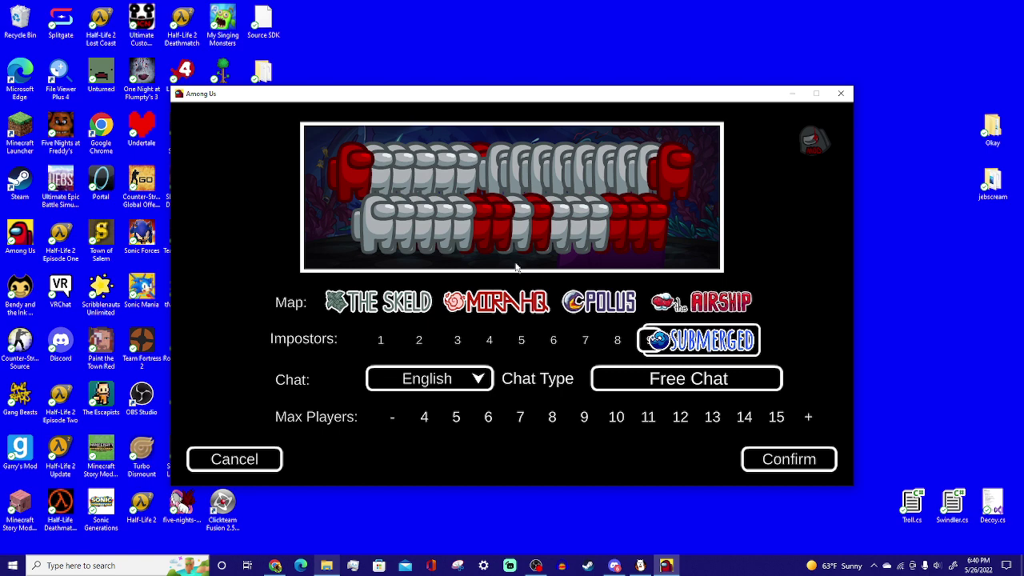
click(425, 417)
click(809, 417)
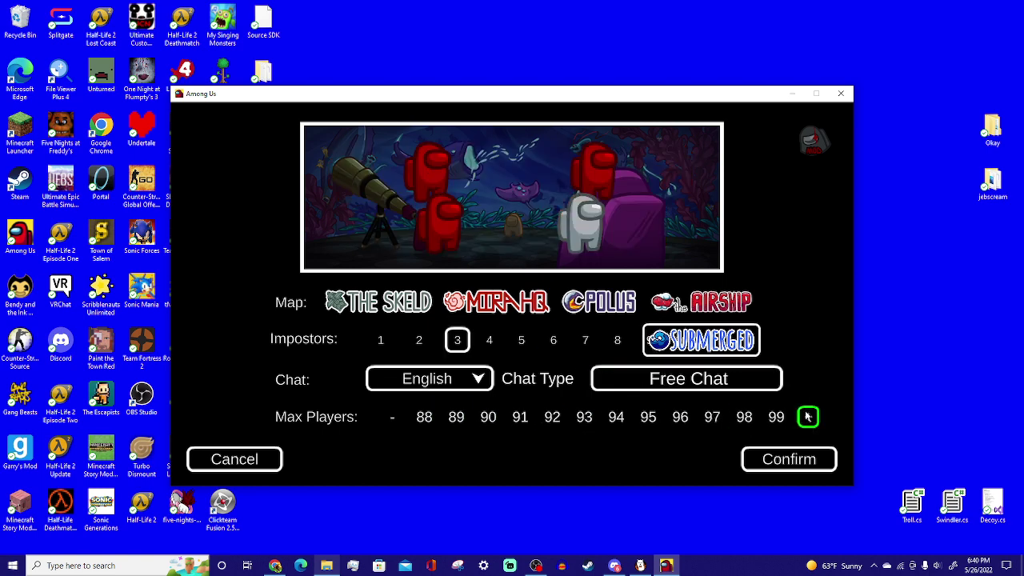
click(776, 417)
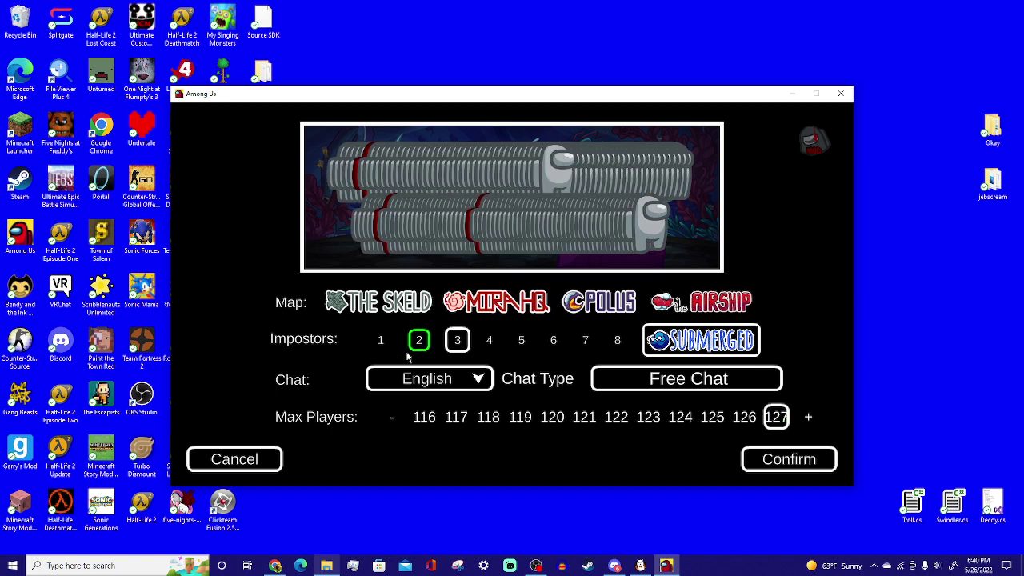
Settle on 127 max players with 1 impostor and confirm the game settings.
click(381, 340)
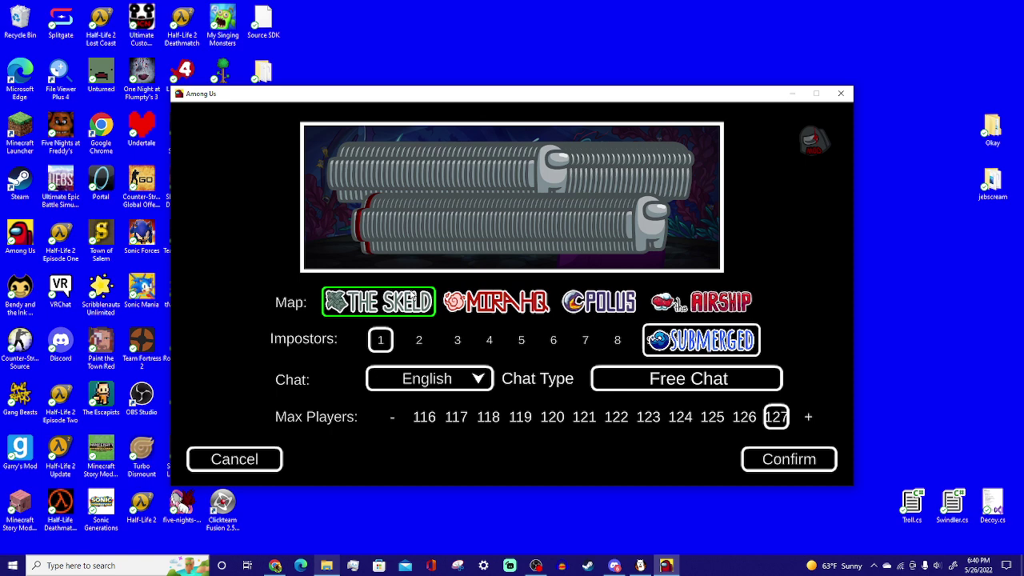
click(617, 340)
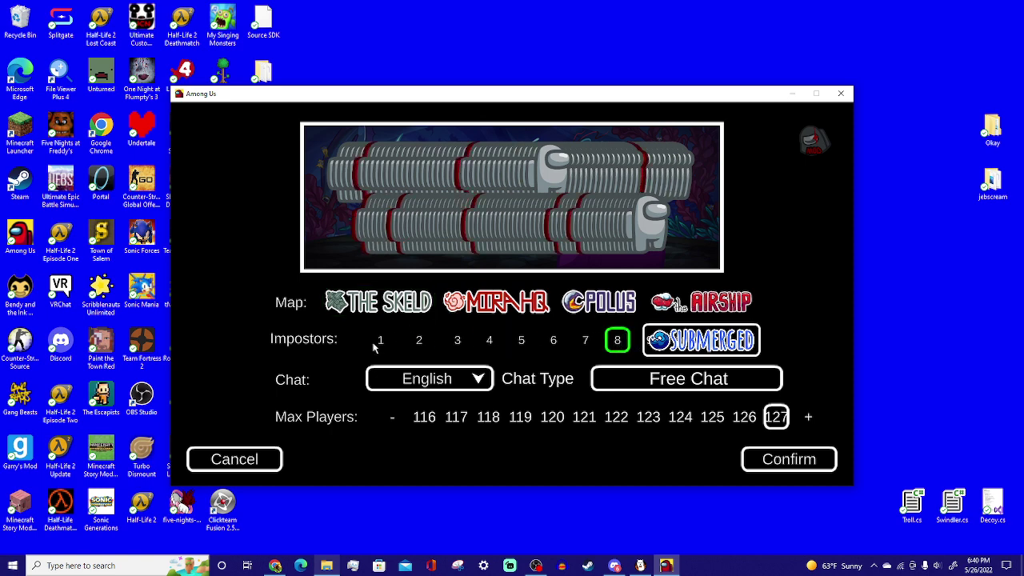
click(395, 419)
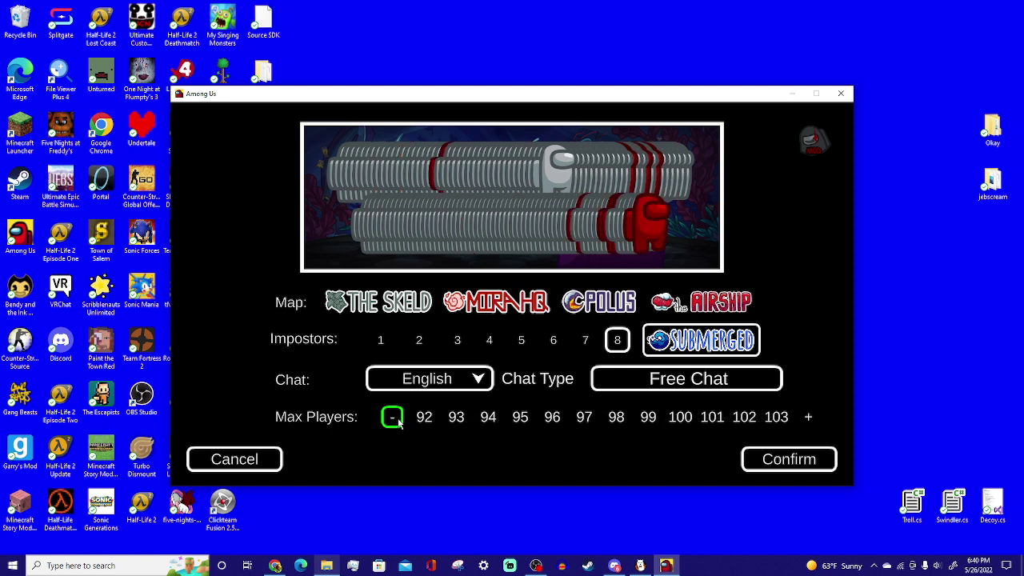
click(806, 421)
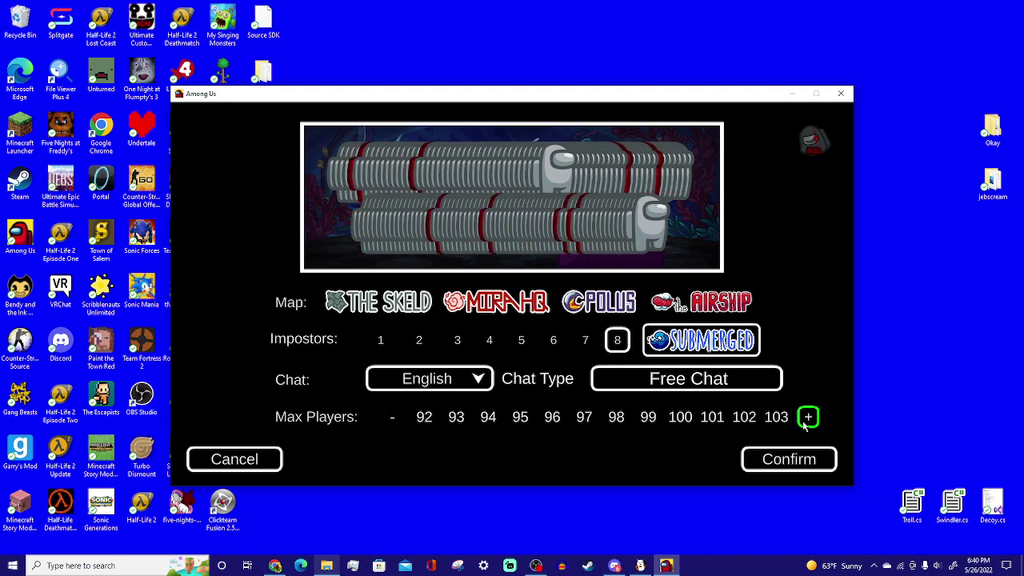
click(381, 340)
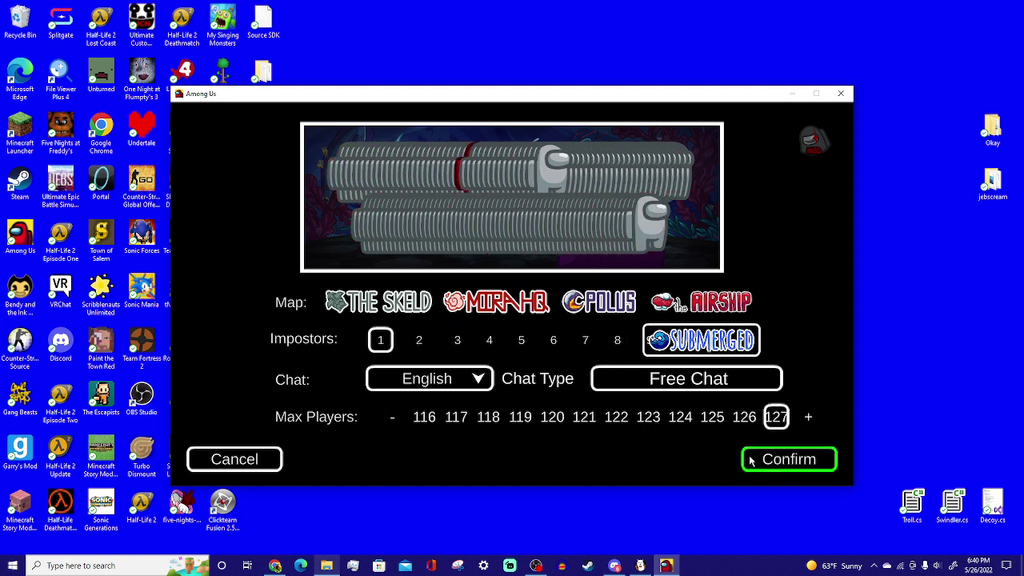
click(754, 460)
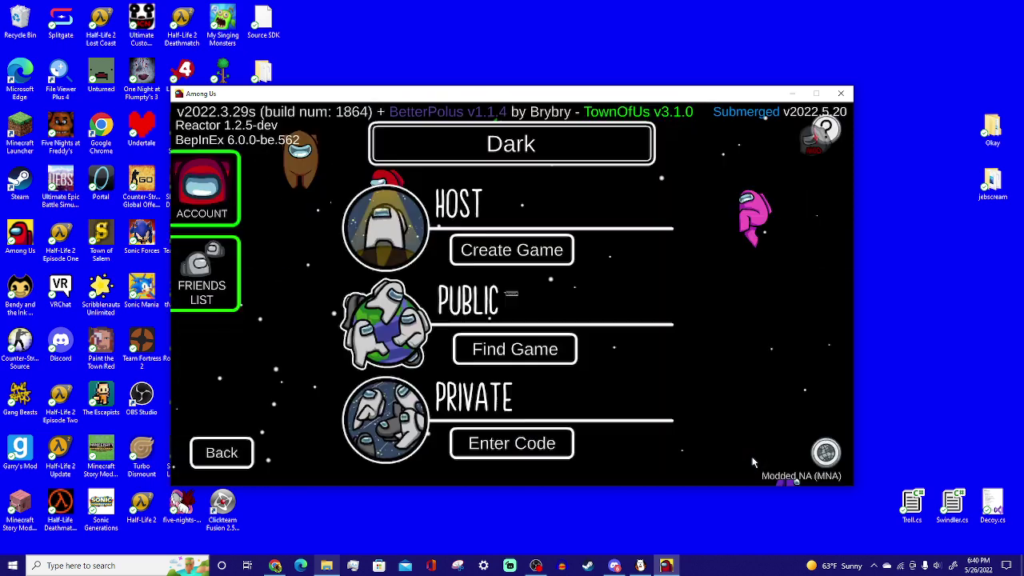
Dismiss the kicked notice and host the Submerged game again to open the lobby.
click(341, 263)
click(525, 258)
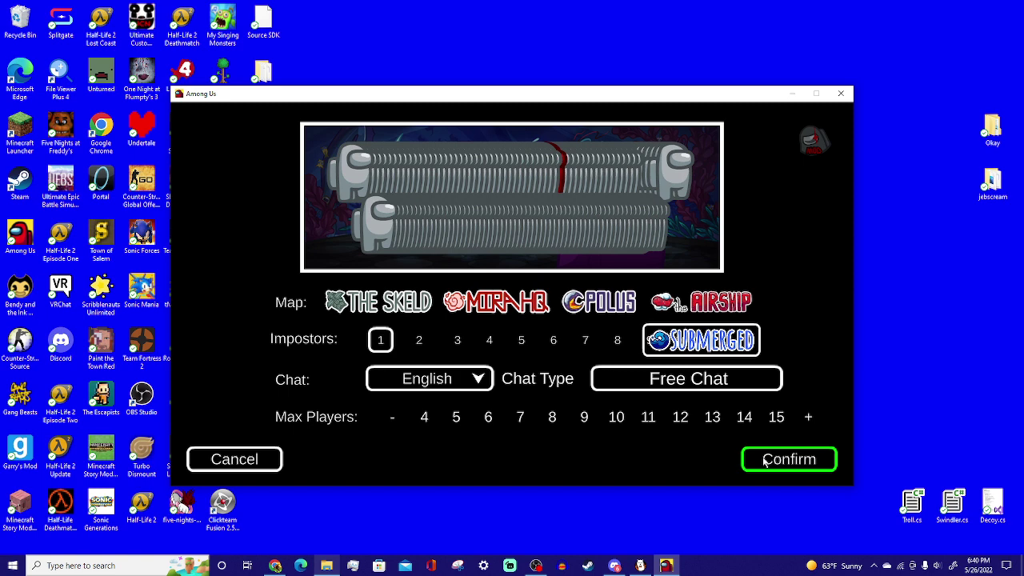
click(763, 457)
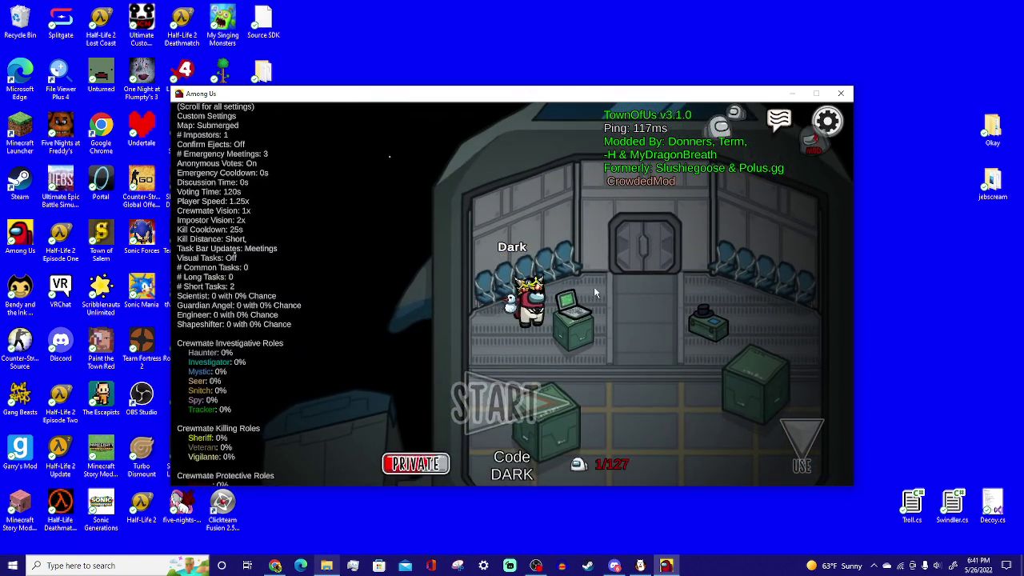
Walk the crewmate to the laptop and open the lobby's custom game settings.
key(d)
key(d)
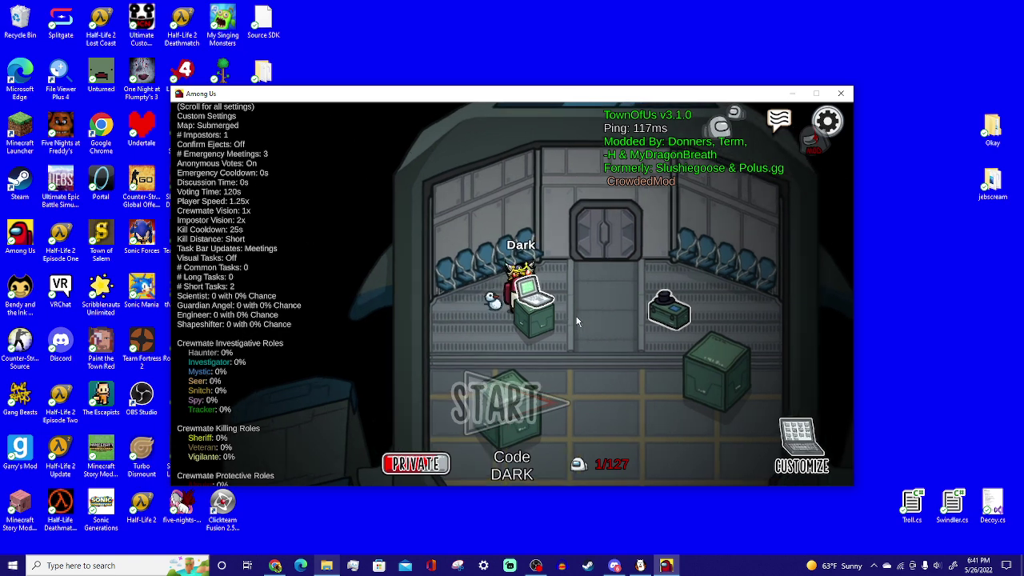
key(w)
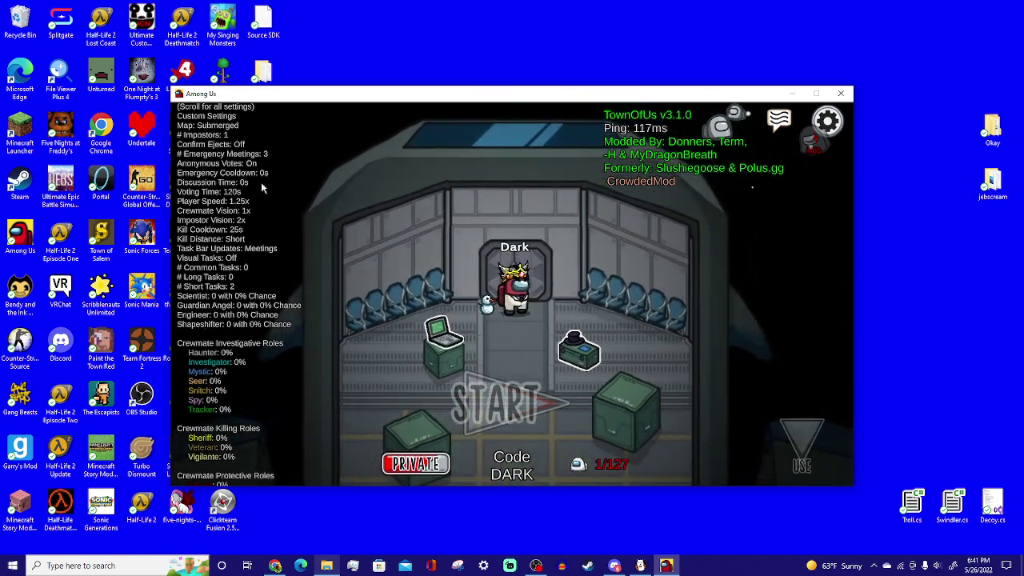
key(a)
key(s)
key(e)
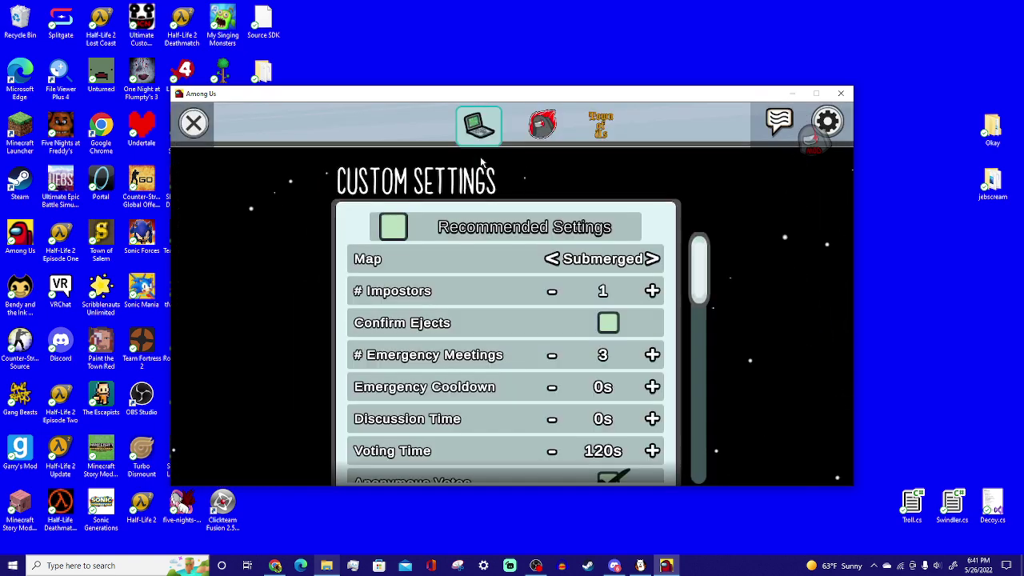
Raise the Impostors setting up to 63.
click(653, 291)
click(653, 290)
click(652, 290)
click(653, 291)
click(653, 291)
click(653, 291)
click(653, 290)
click(653, 290)
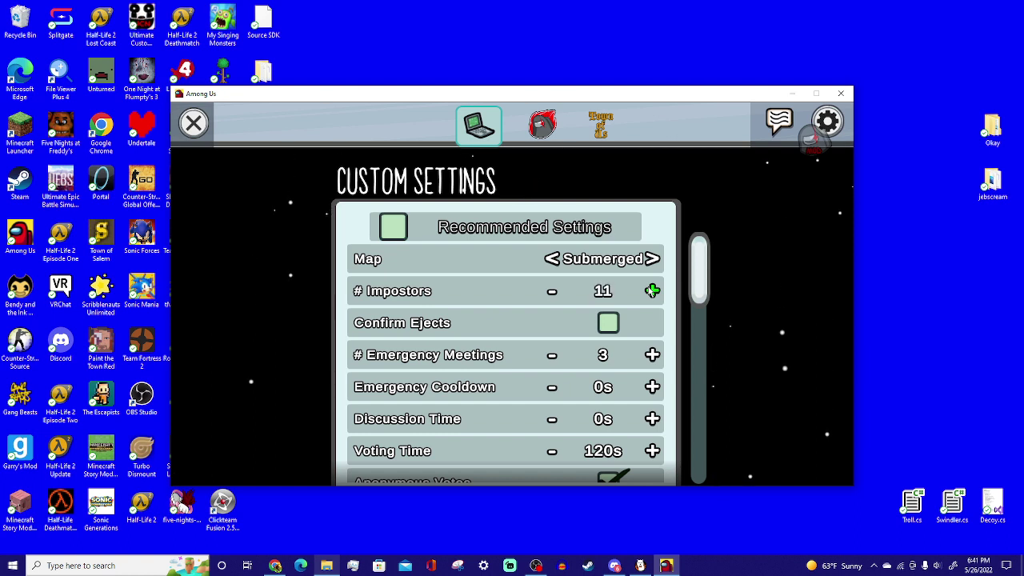
click(653, 291)
click(653, 290)
click(652, 291)
click(652, 290)
click(652, 290)
click(653, 291)
click(653, 291)
click(653, 291)
click(653, 291)
click(653, 291)
click(652, 291)
click(653, 291)
click(653, 290)
click(652, 291)
click(652, 290)
click(653, 290)
click(653, 290)
click(653, 290)
click(653, 290)
click(653, 290)
click(652, 290)
click(653, 290)
click(653, 290)
click(653, 291)
click(653, 291)
click(653, 290)
click(653, 291)
click(653, 290)
click(653, 290)
click(653, 291)
Close the settings, walk around the lobby, and reopen the custom settings at the laptop.
key(Escape)
key(w+d)
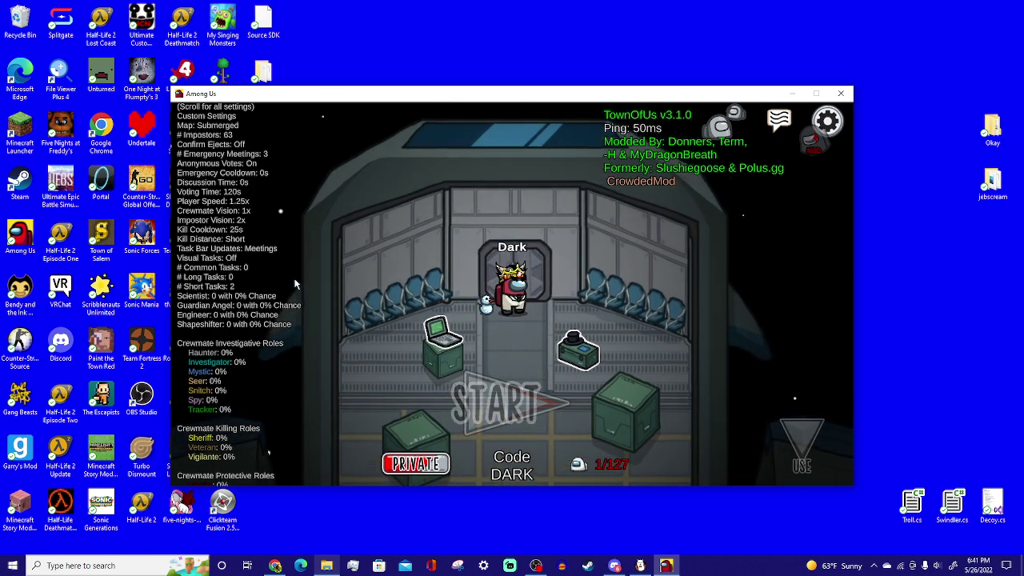
scroll(295, 289, down, 10)
scroll(295, 289, up, 10)
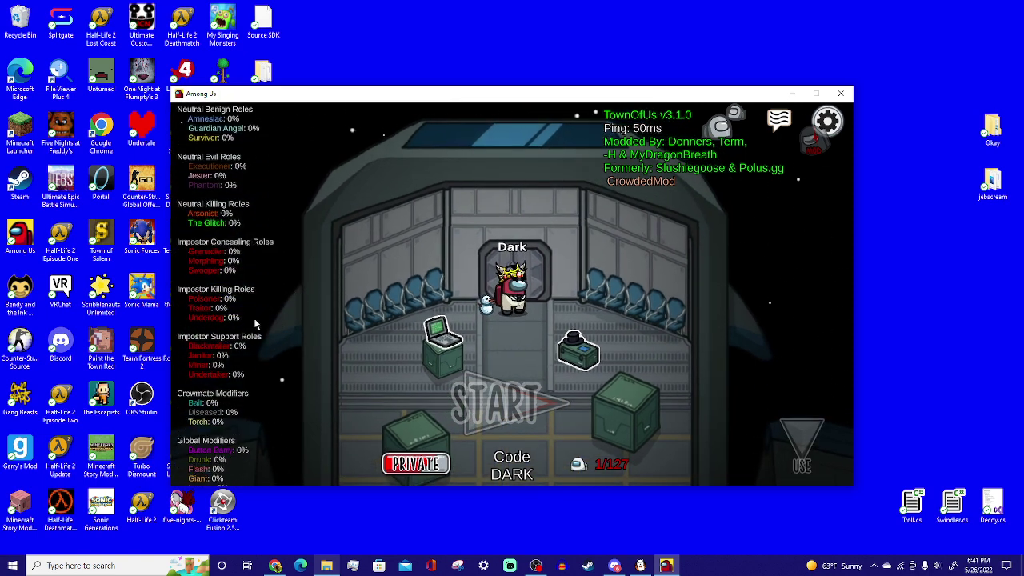
key(a)
key(e)
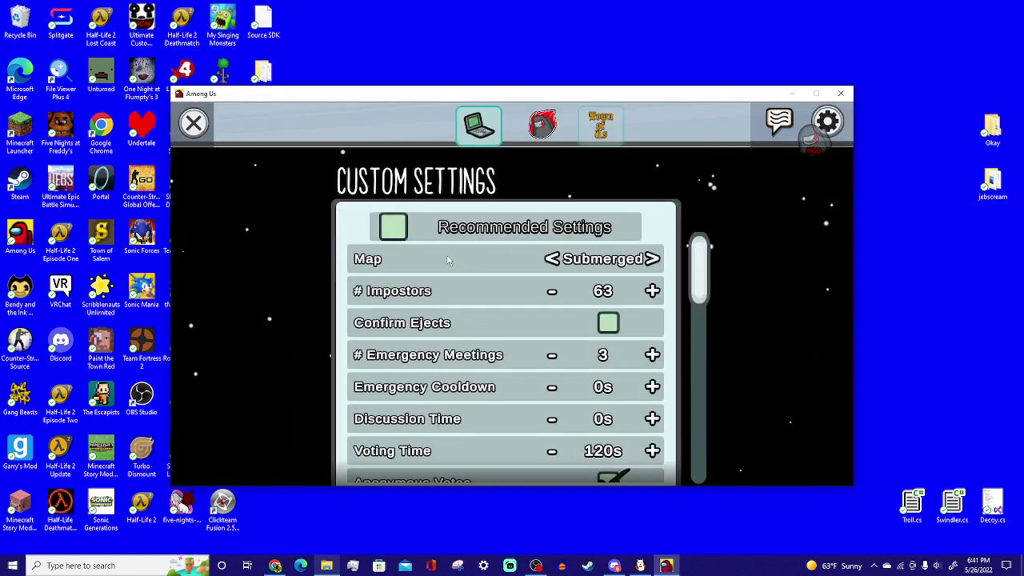
Load the Town of Us custom settings from Slot 1 and close the menu.
click(601, 124)
click(444, 261)
click(444, 230)
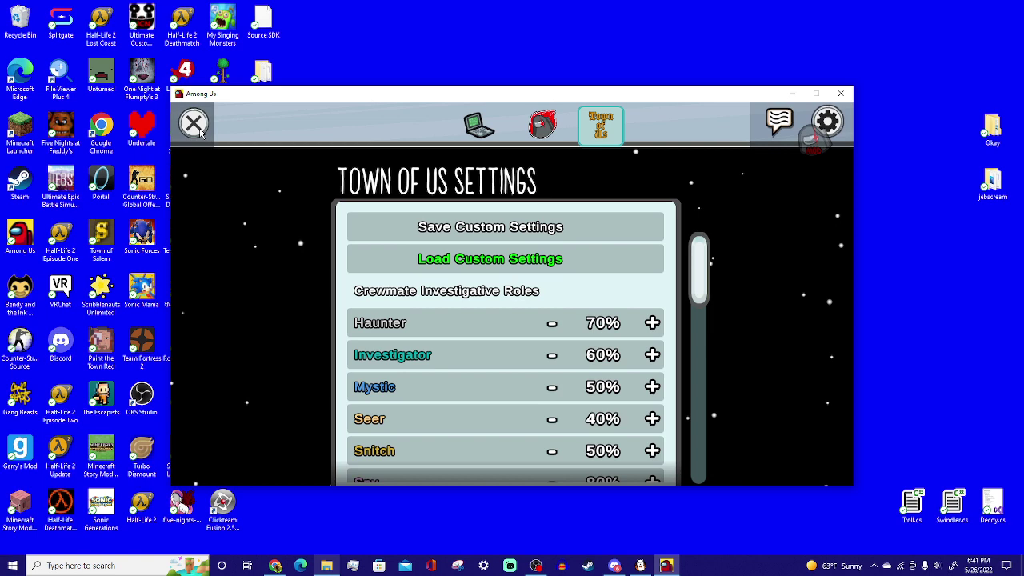
click(200, 131)
Step the crewmate out of and back into the doorway, then bring OBS Studio forward.
key(s)
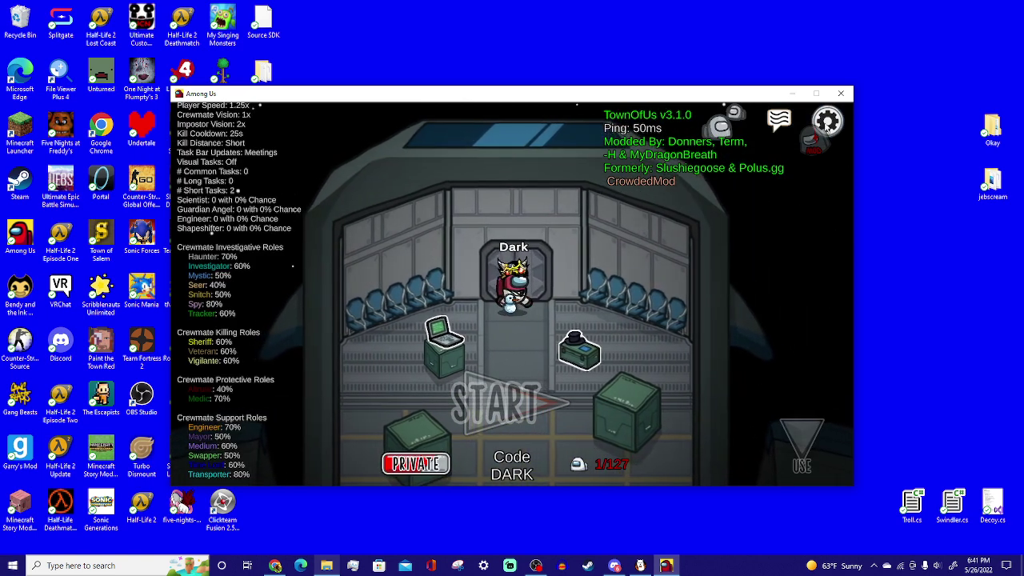
key(w)
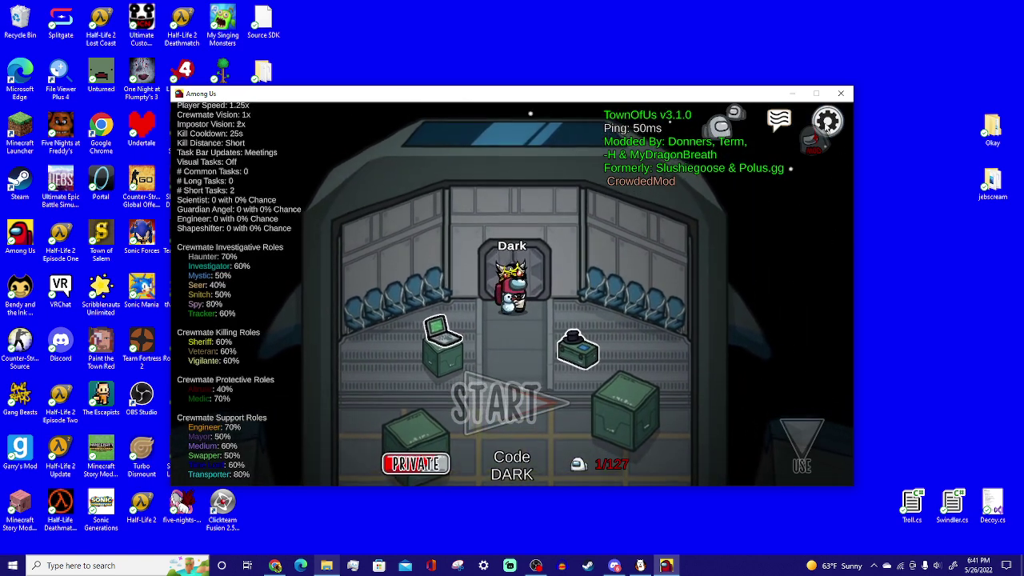
click(536, 563)
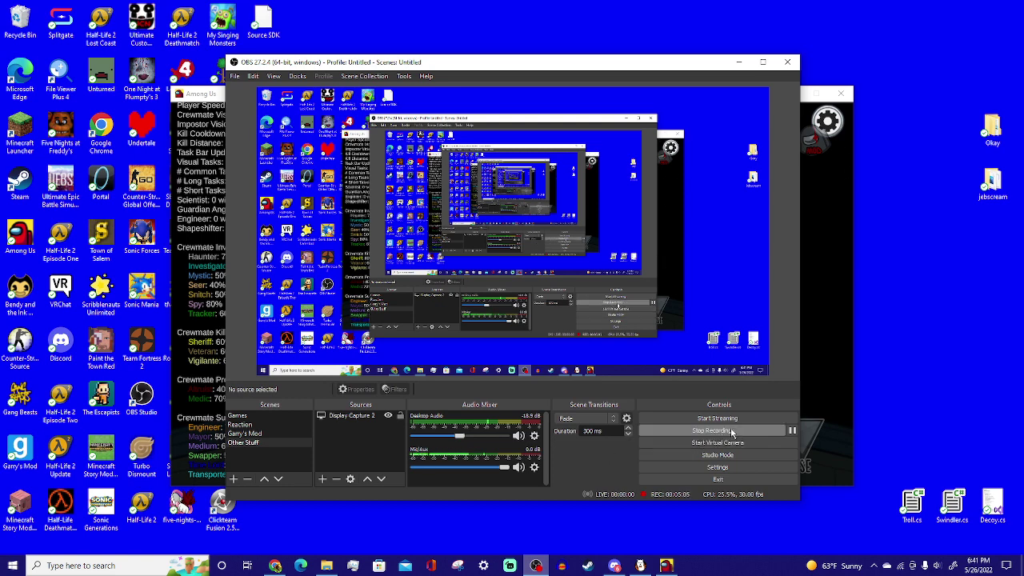
click(810, 432)
click(509, 66)
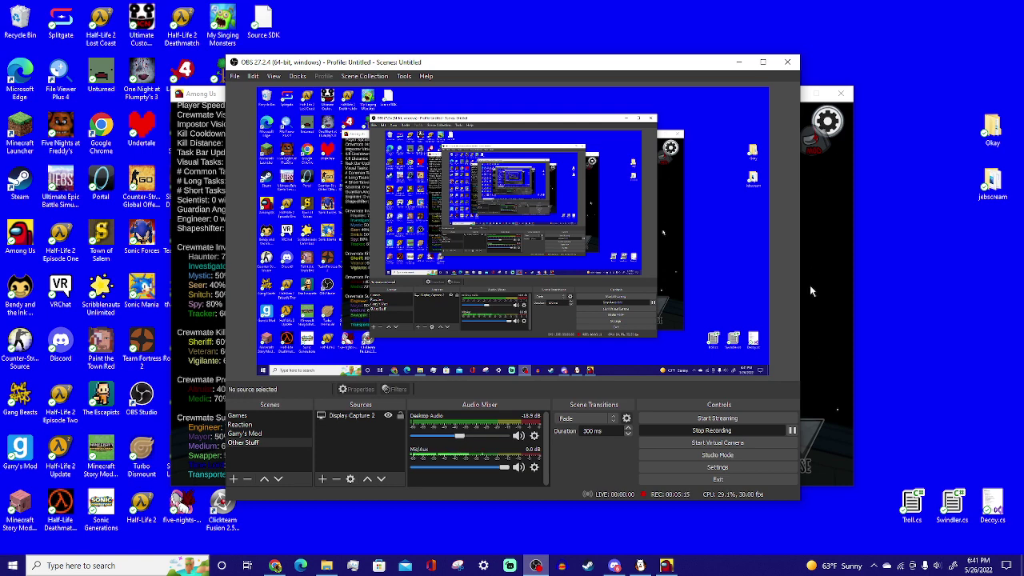
click(810, 284)
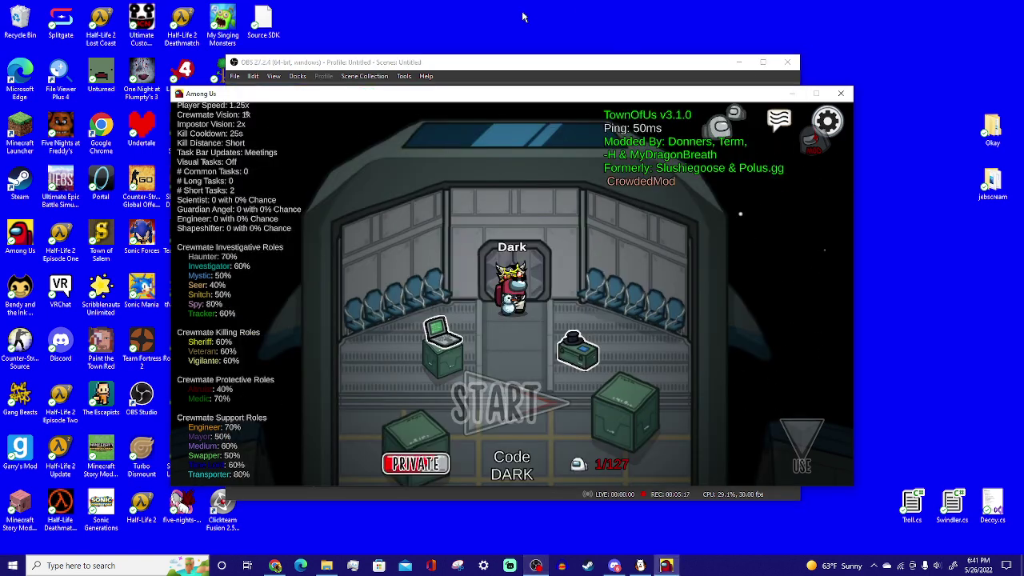
click(522, 61)
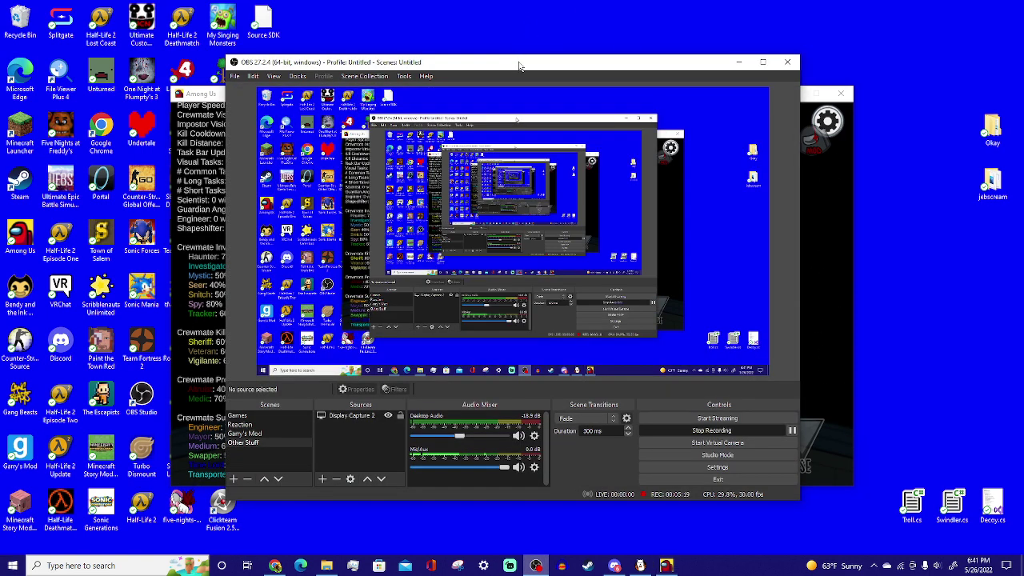
click(819, 172)
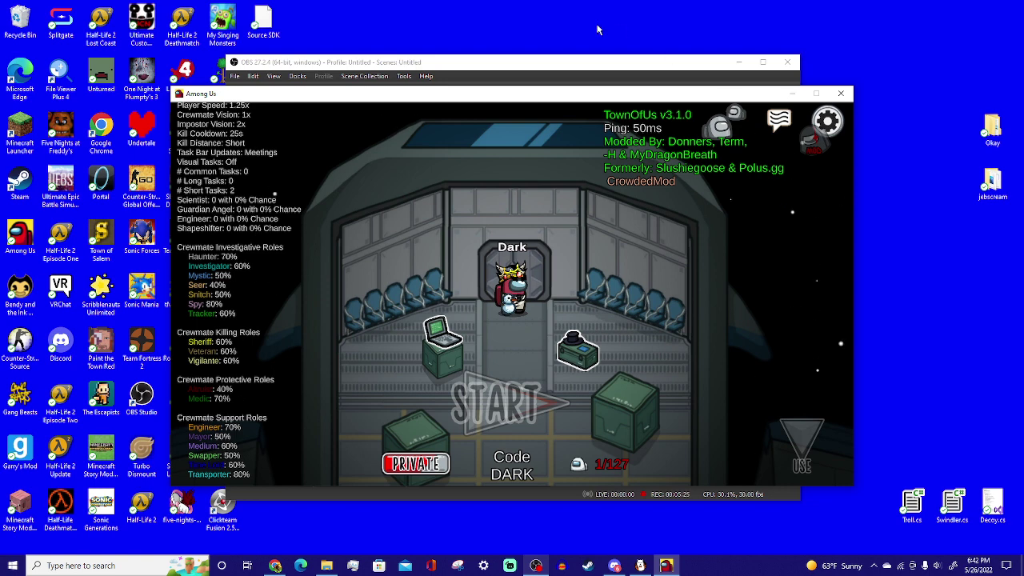
click(520, 61)
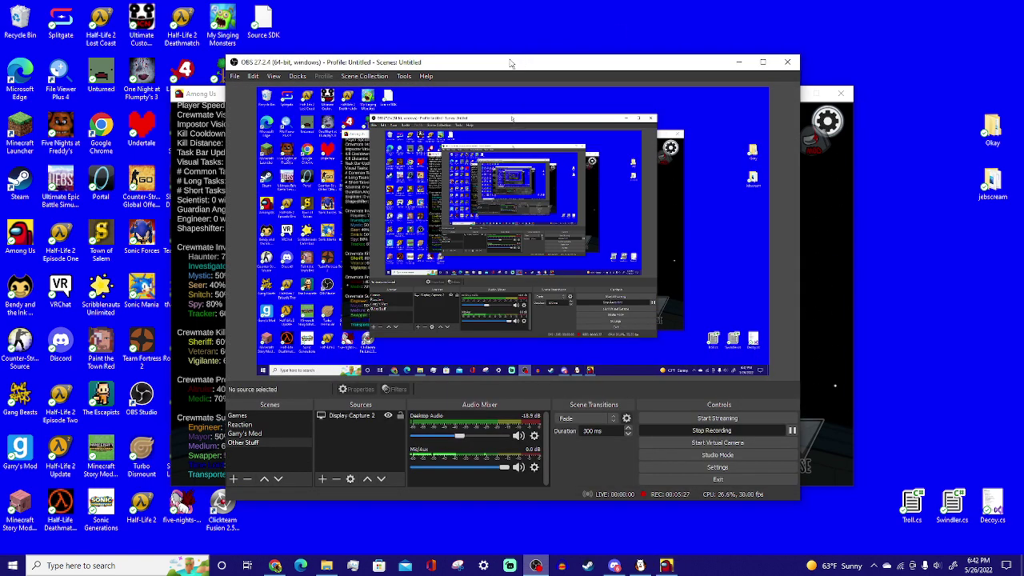